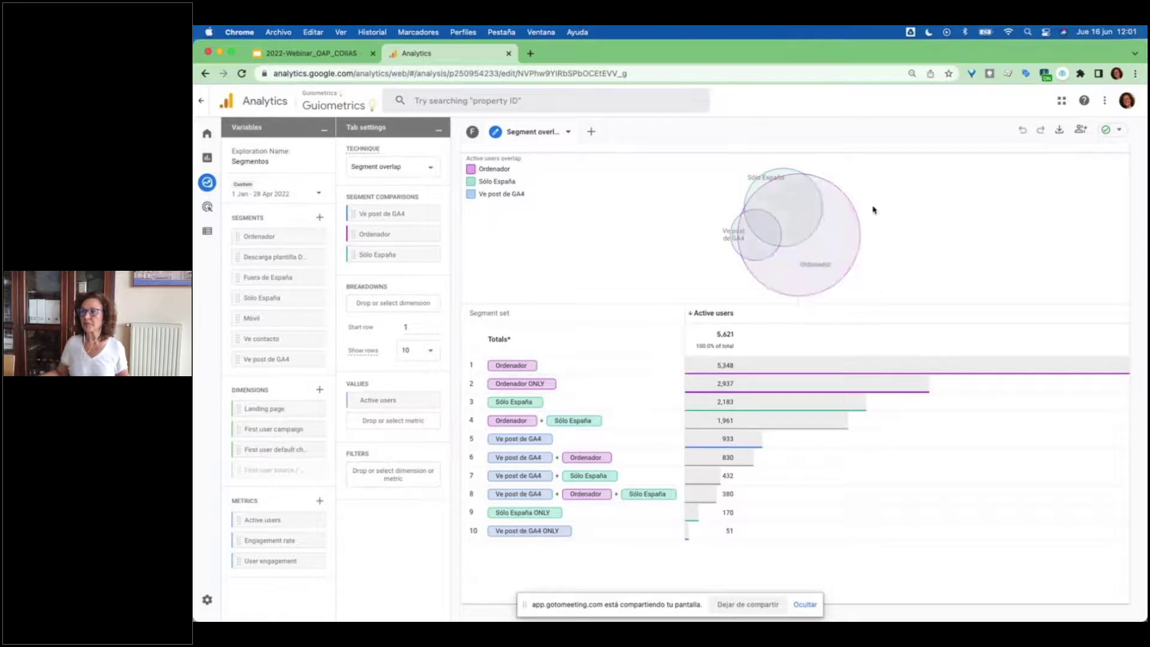
# - Inspect the overlap diagram's Ordenador-only region and the intersection of all three compared segments
pyautogui.moveTo(817, 255)
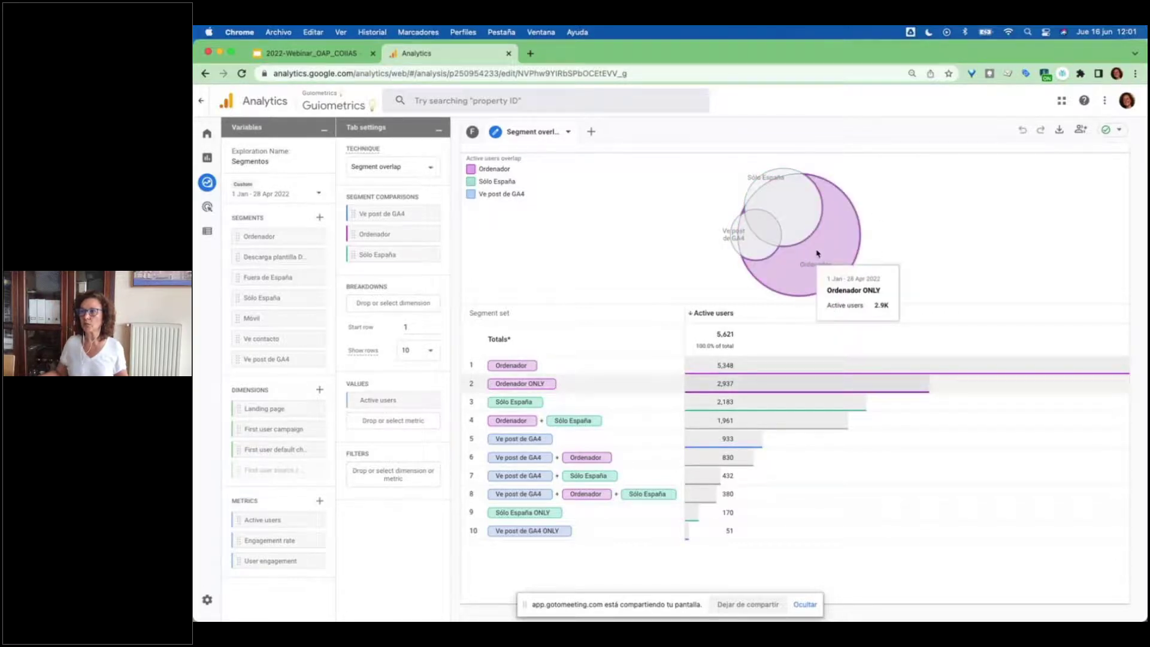
pyautogui.moveTo(761, 230)
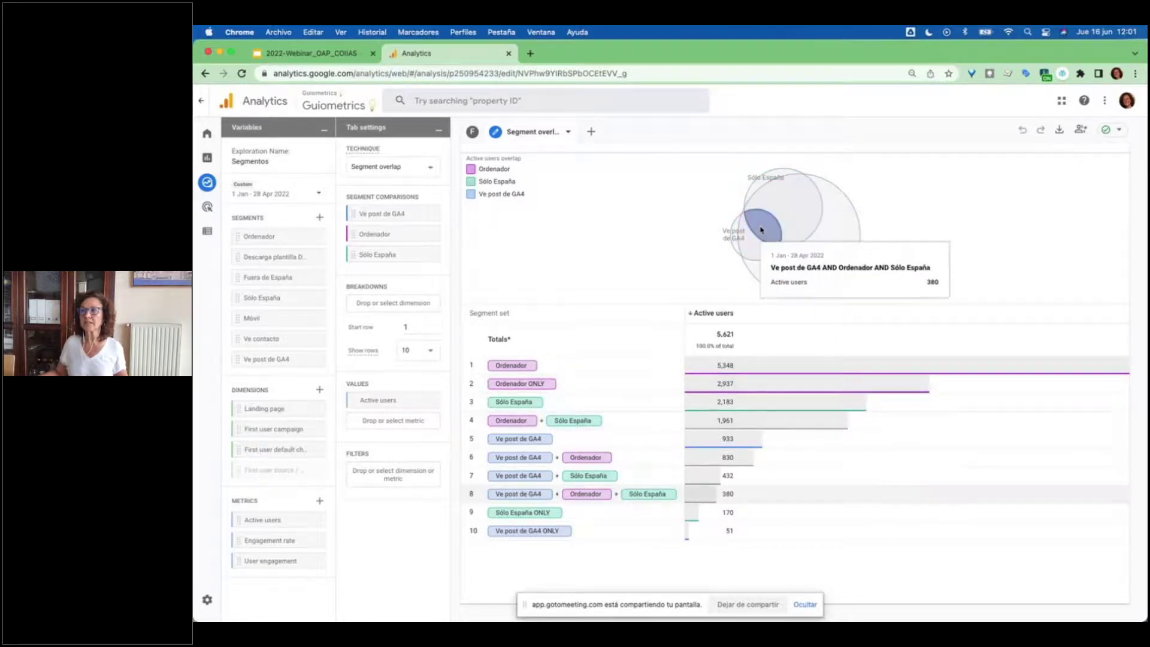
# - Open the property's G4 GuiometricsGTM web data stream from administration and show its More Tagging Settings
pyautogui.moveTo(213, 182)
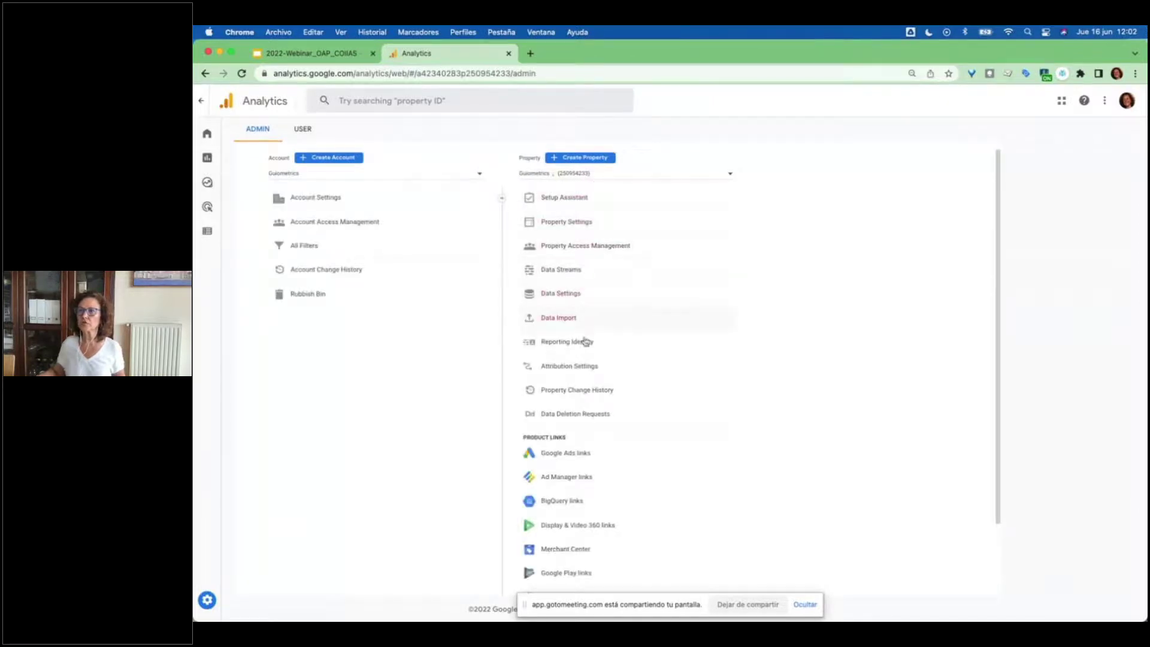
pyautogui.click(566, 270)
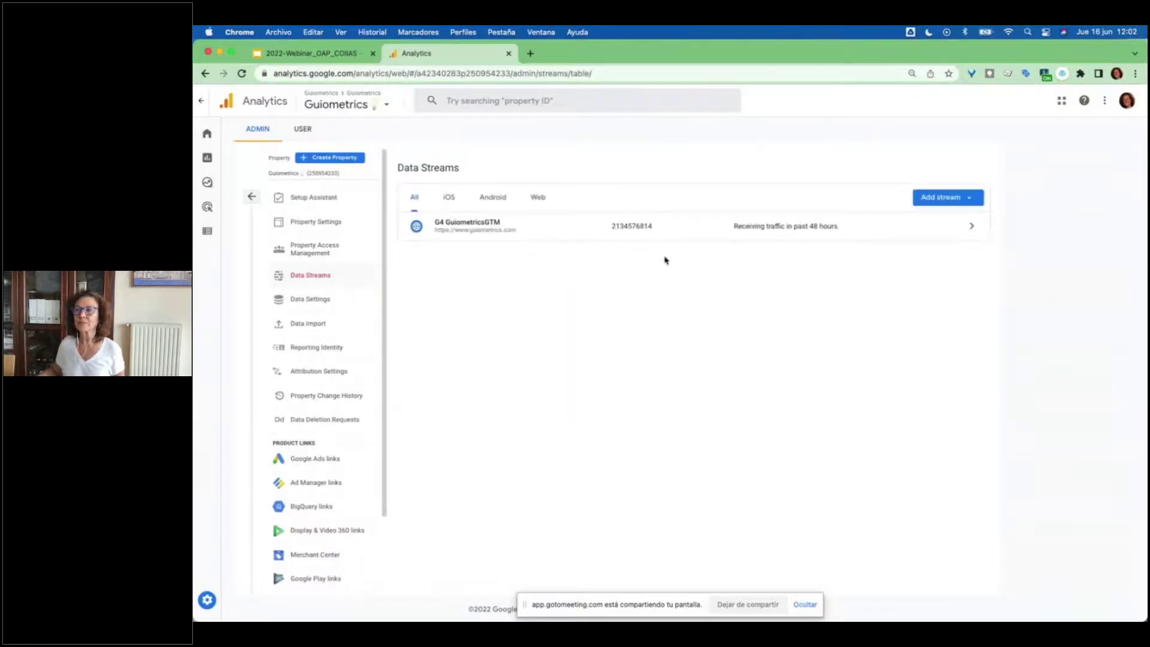
pyautogui.click(688, 226)
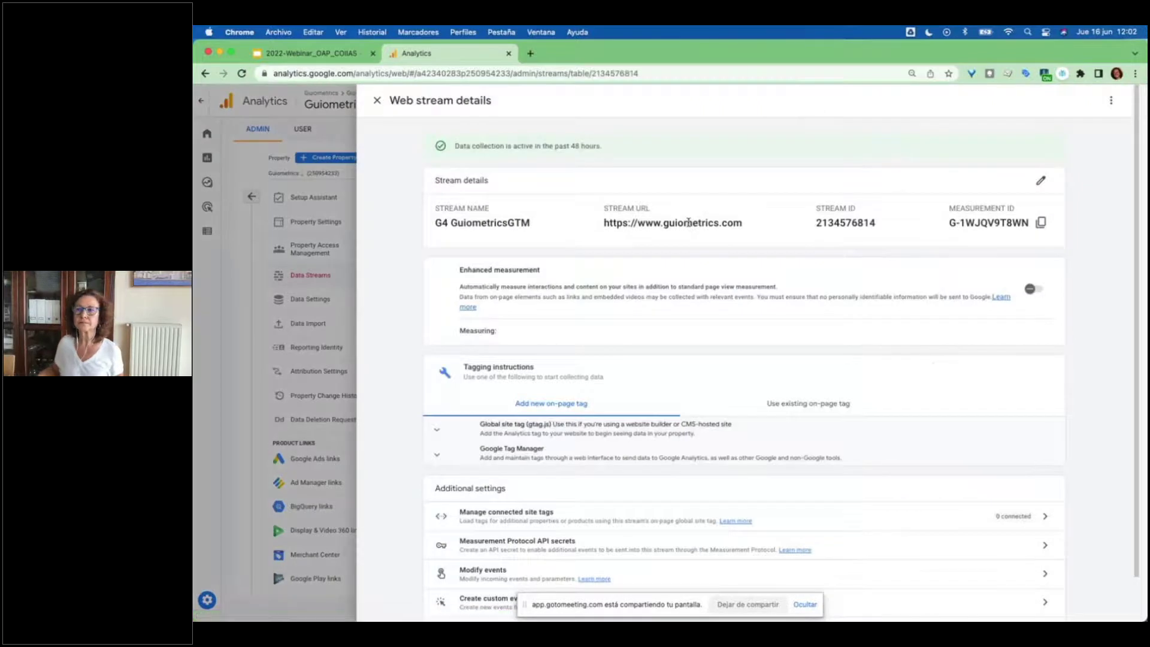
pyautogui.scroll(-2, 737, 329)
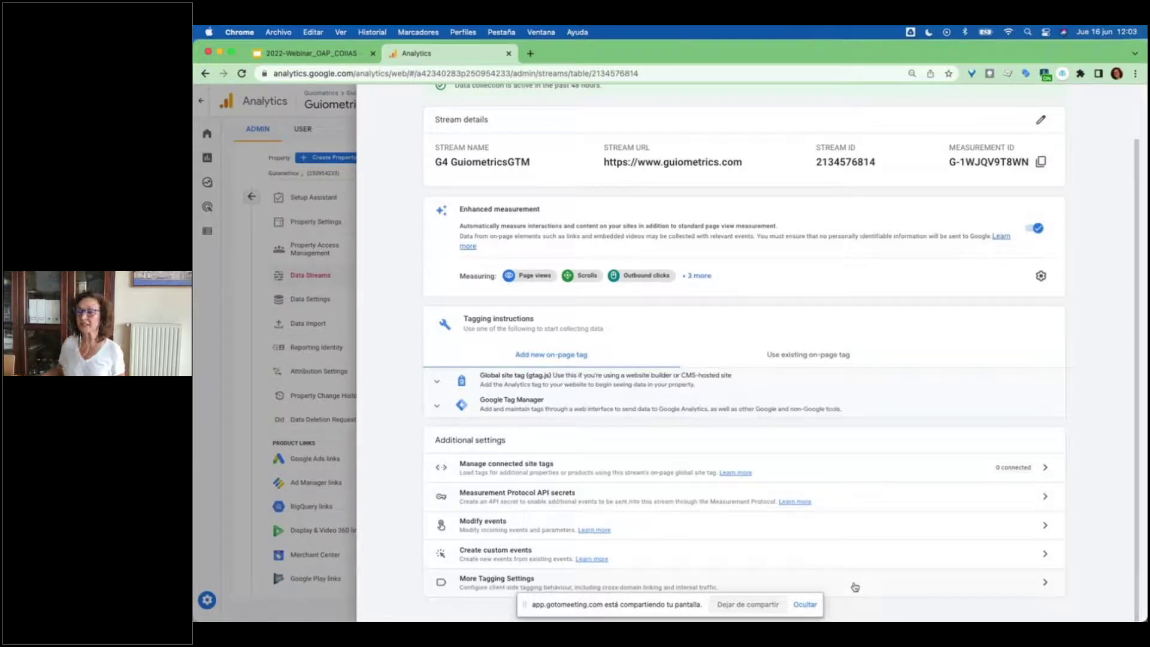
pyautogui.click(855, 586)
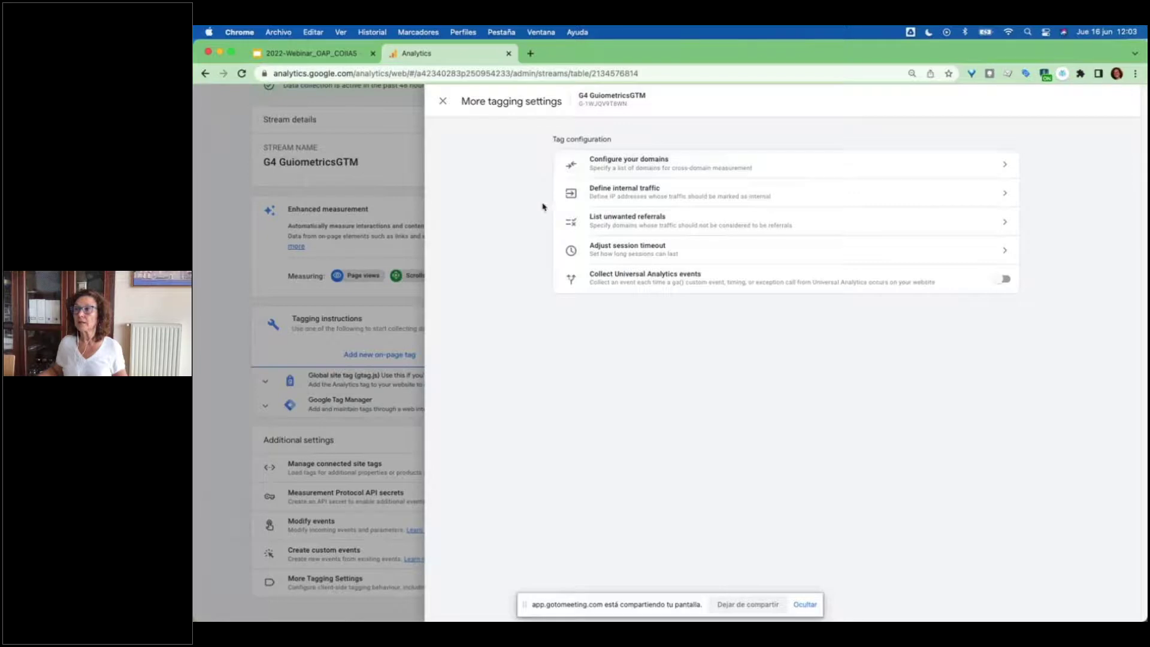
# - Review the unwanted referrals configuration and the internal traffic rules, then close the web stream details
pyautogui.click(648, 226)
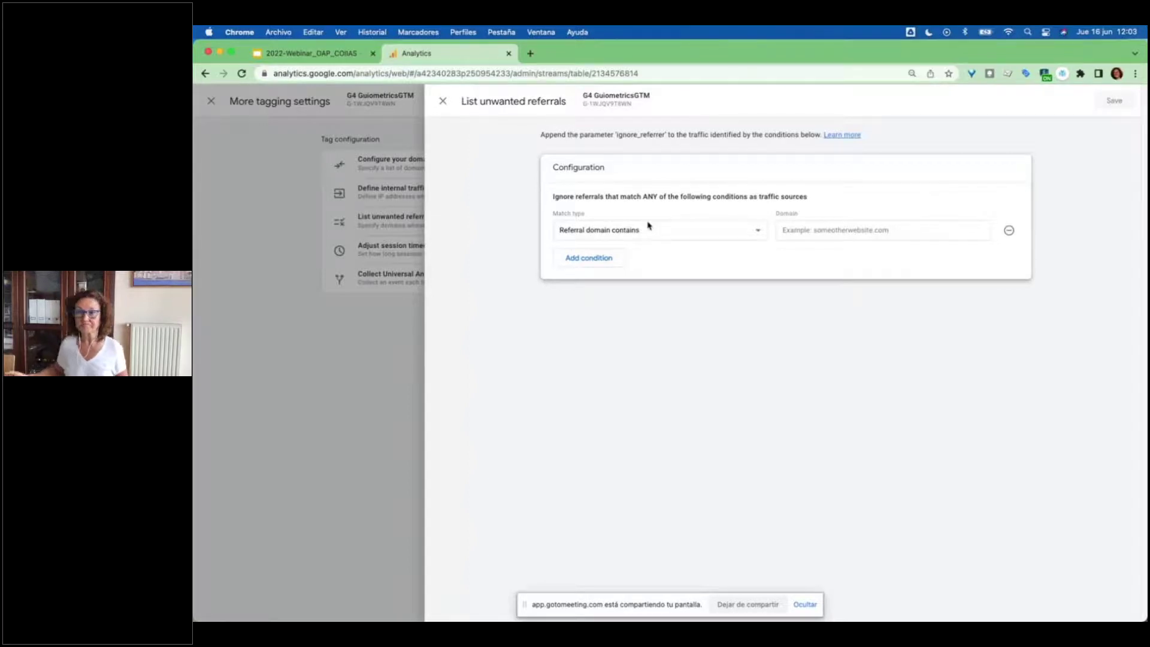
pyautogui.click(443, 103)
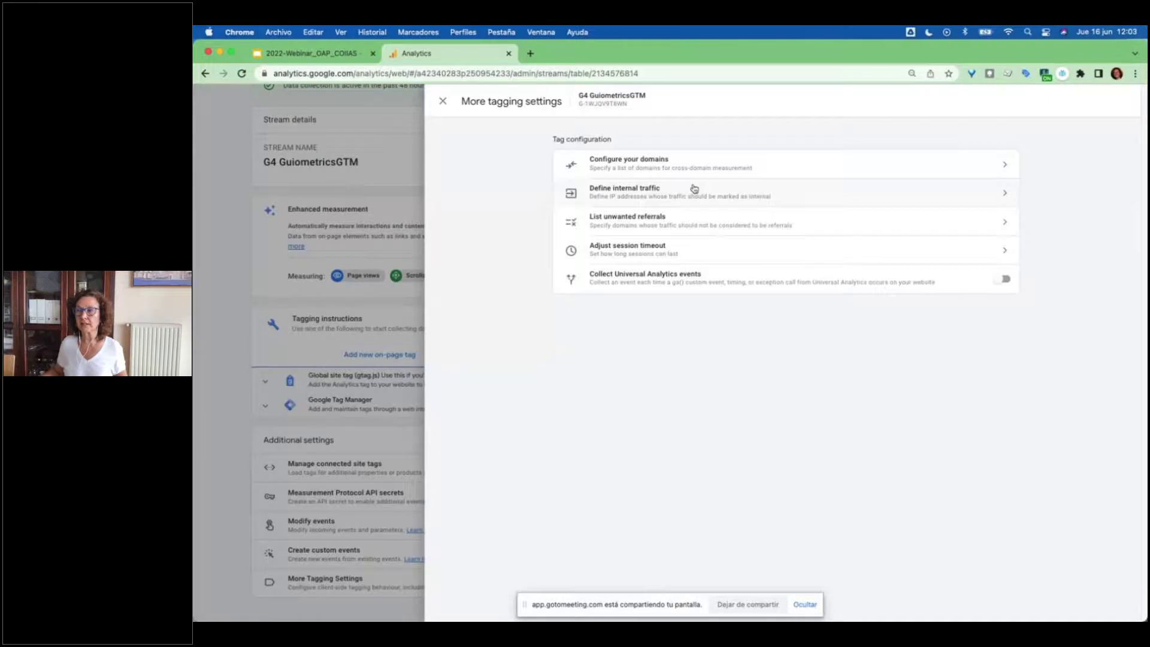
pyautogui.click(692, 191)
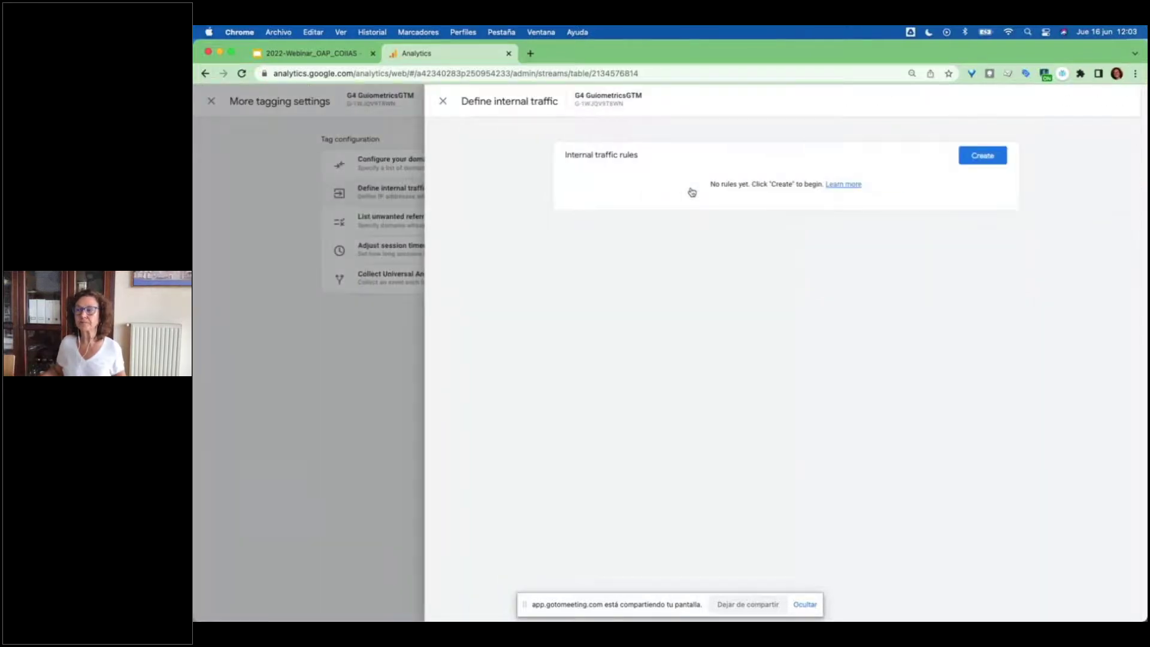
pyautogui.click(444, 102)
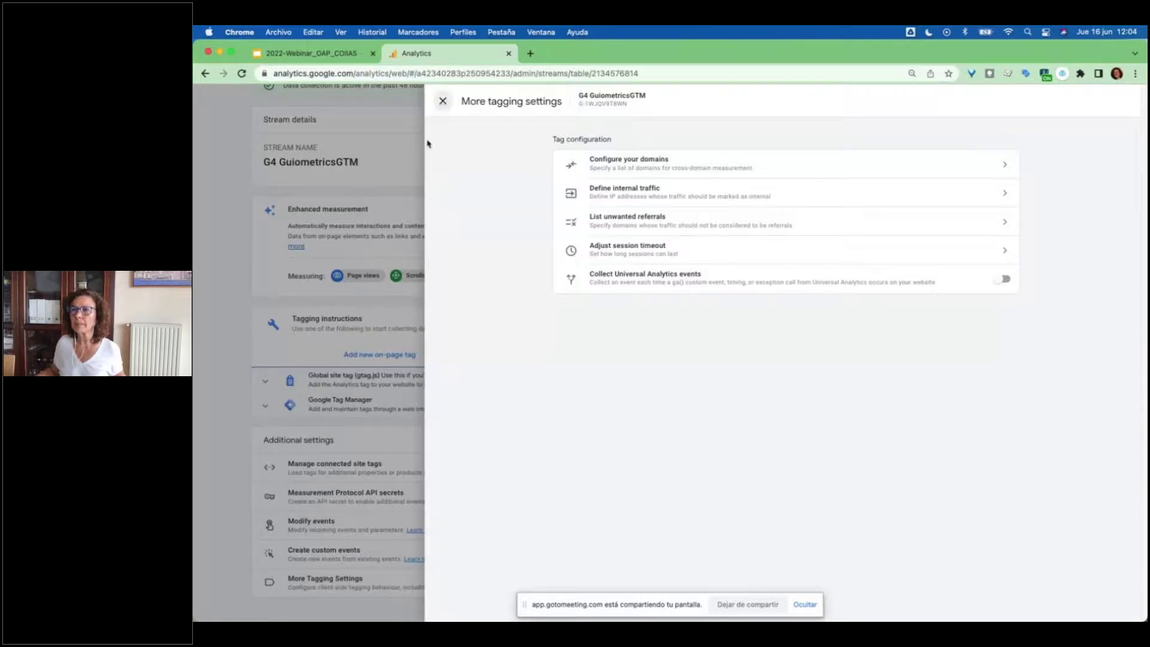
pyautogui.click(346, 202)
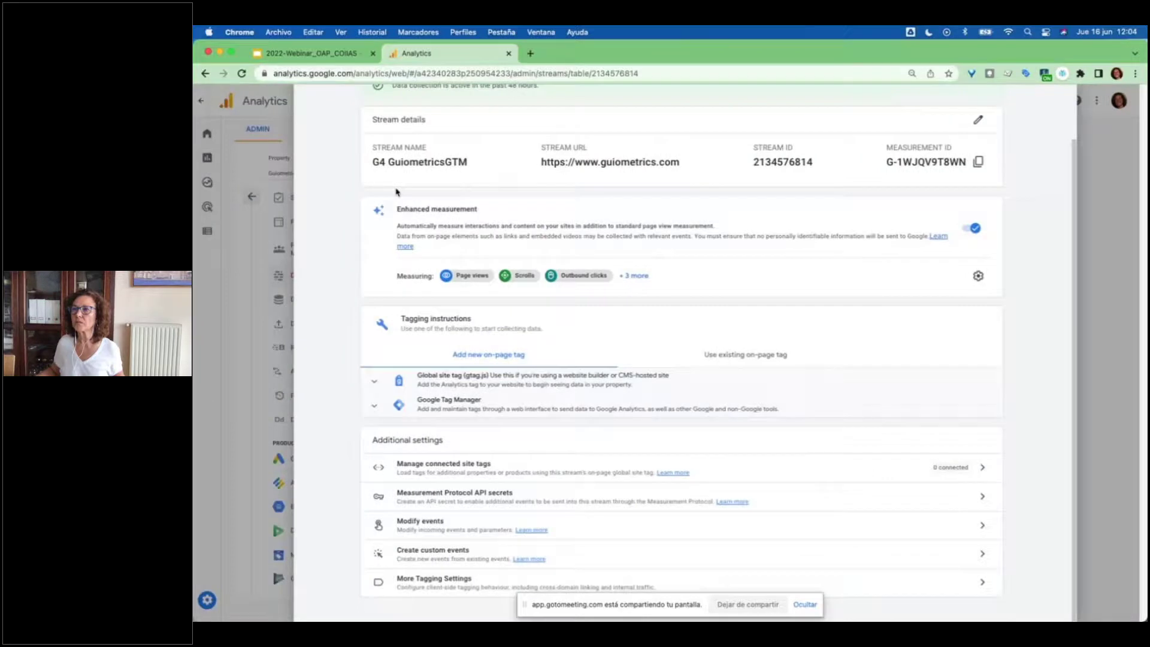
pyautogui.click(376, 100)
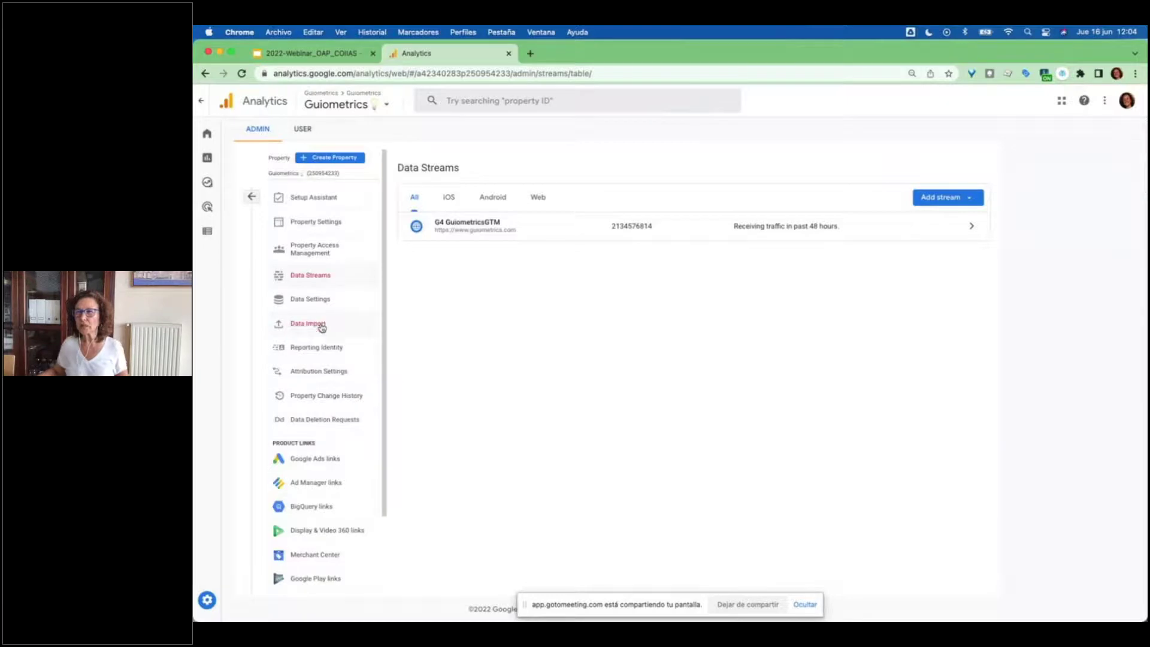
# - Review the Internal Traffic data filter's operation and state options in the property's data settings, then close it
pyautogui.click(319, 299)
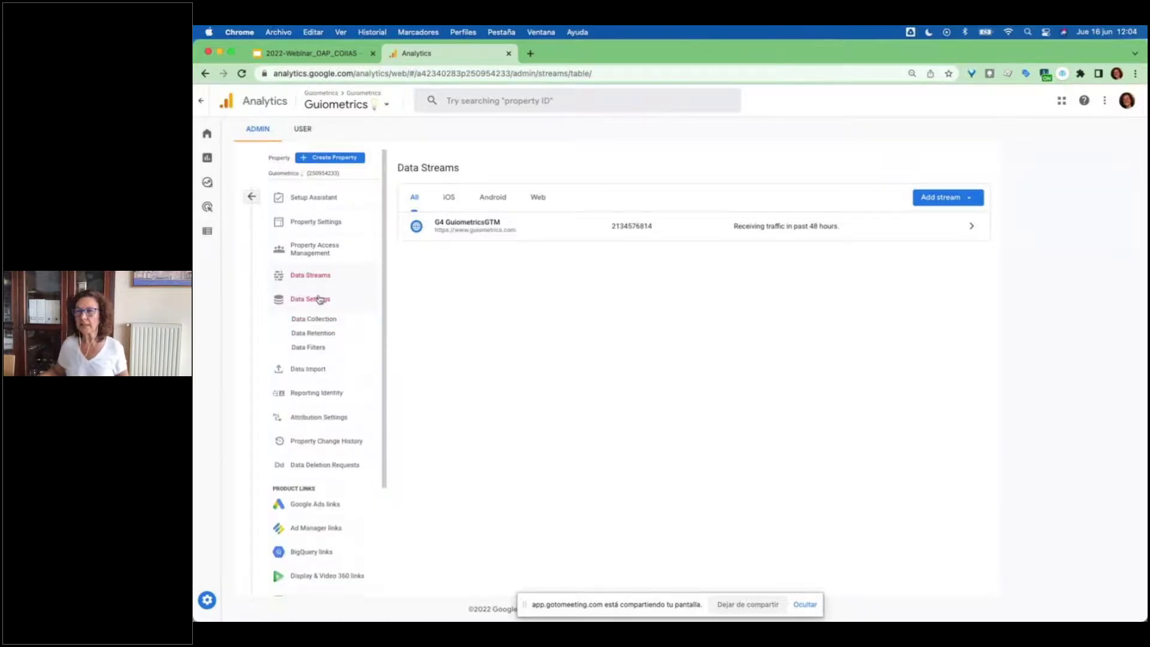
pyautogui.click(314, 347)
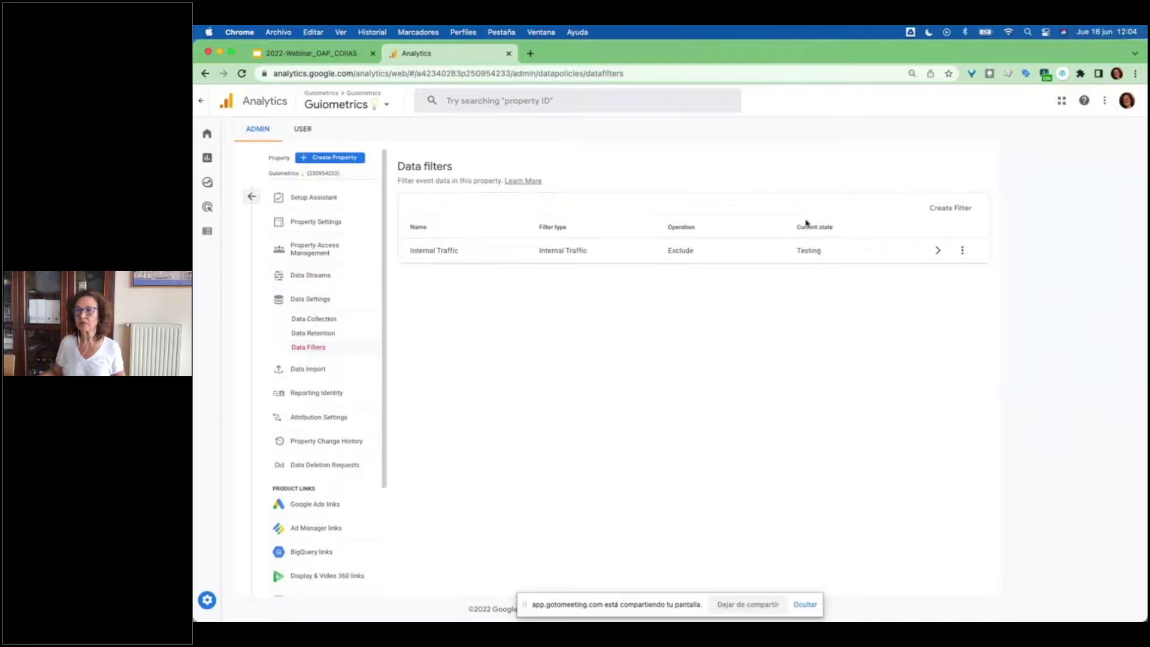
pyautogui.click(798, 256)
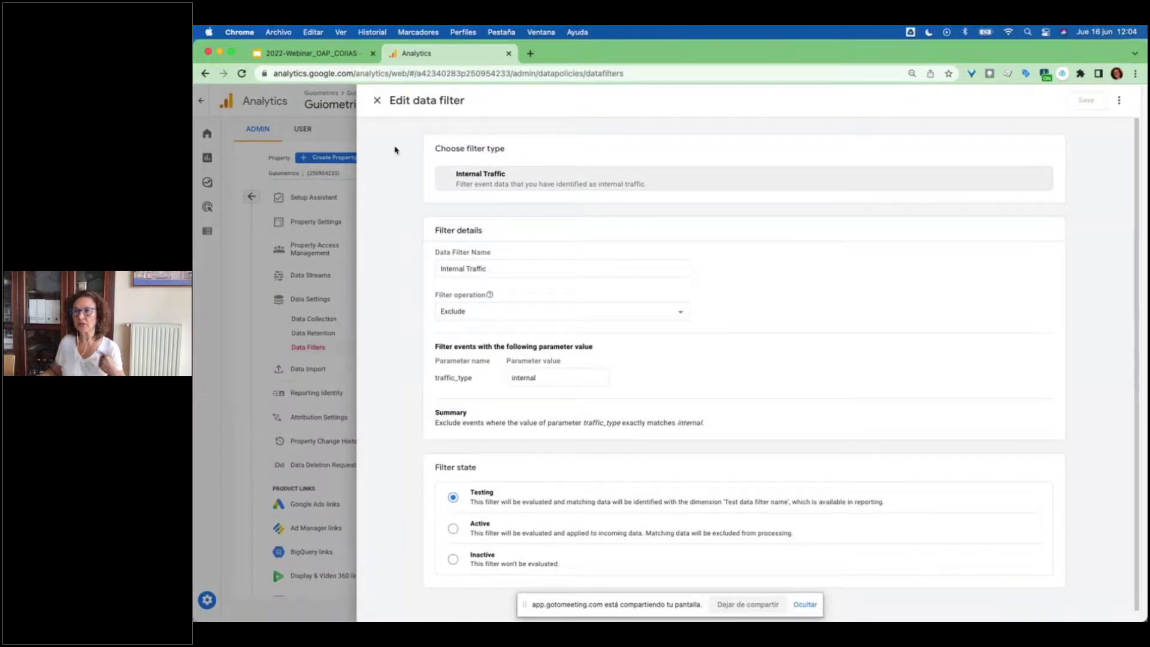
pyautogui.click(378, 102)
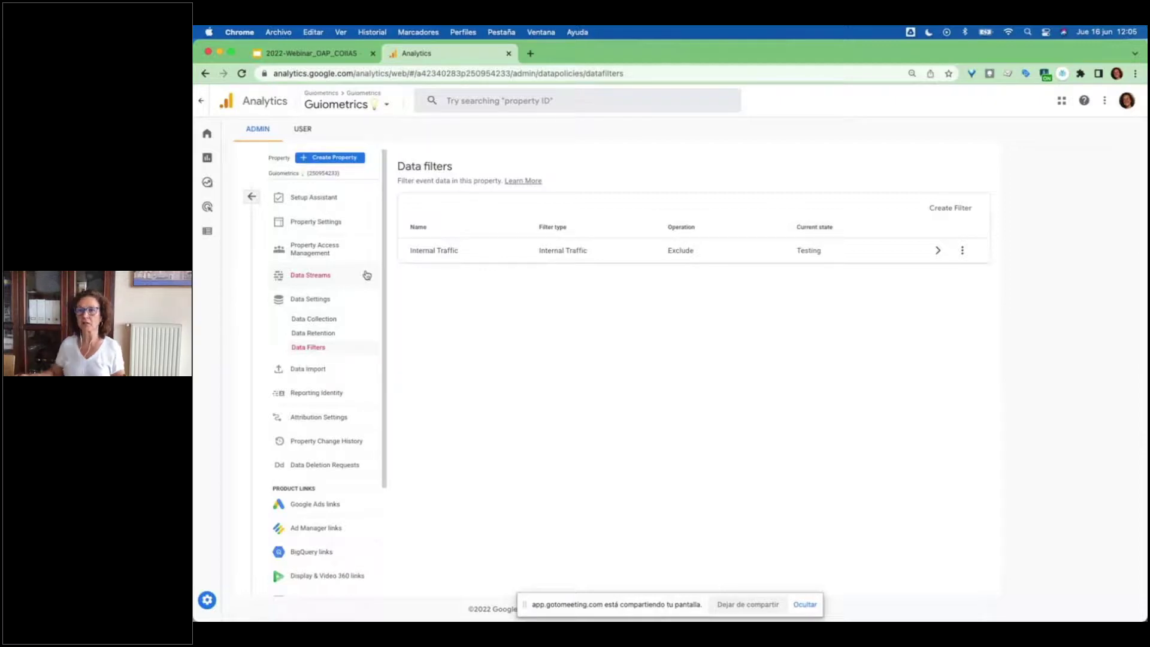
# - Switch to the Google Slides presentation and advance to slide "2- Filtros y Conservación de datos"
pyautogui.click(310, 55)
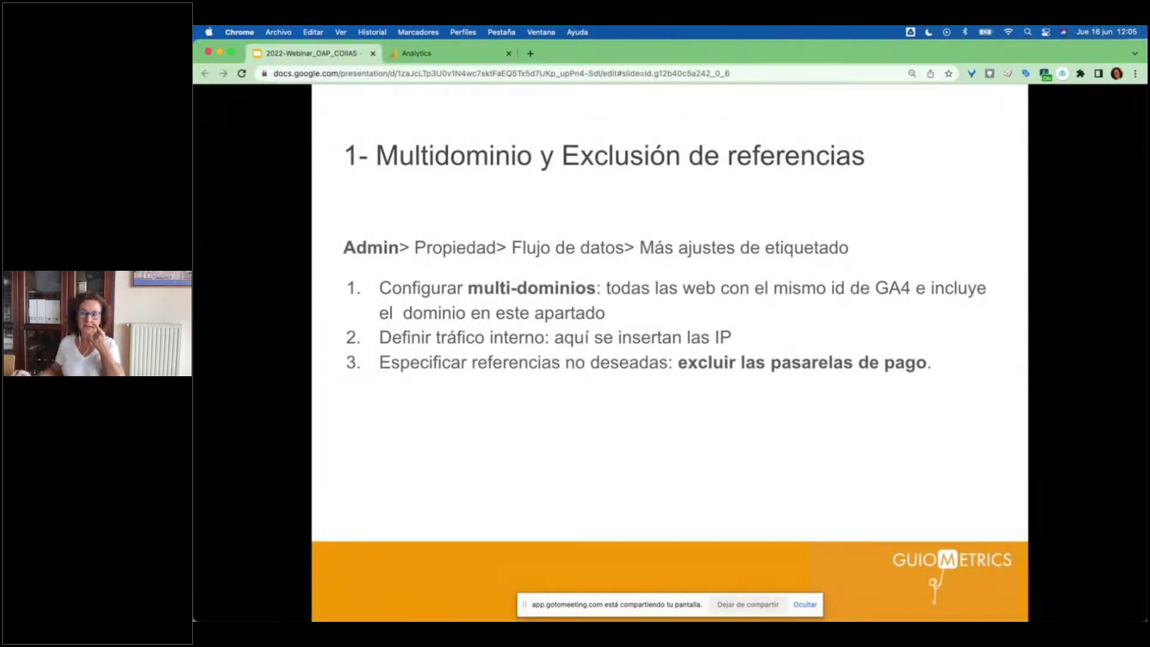
pyautogui.press('super+Return')
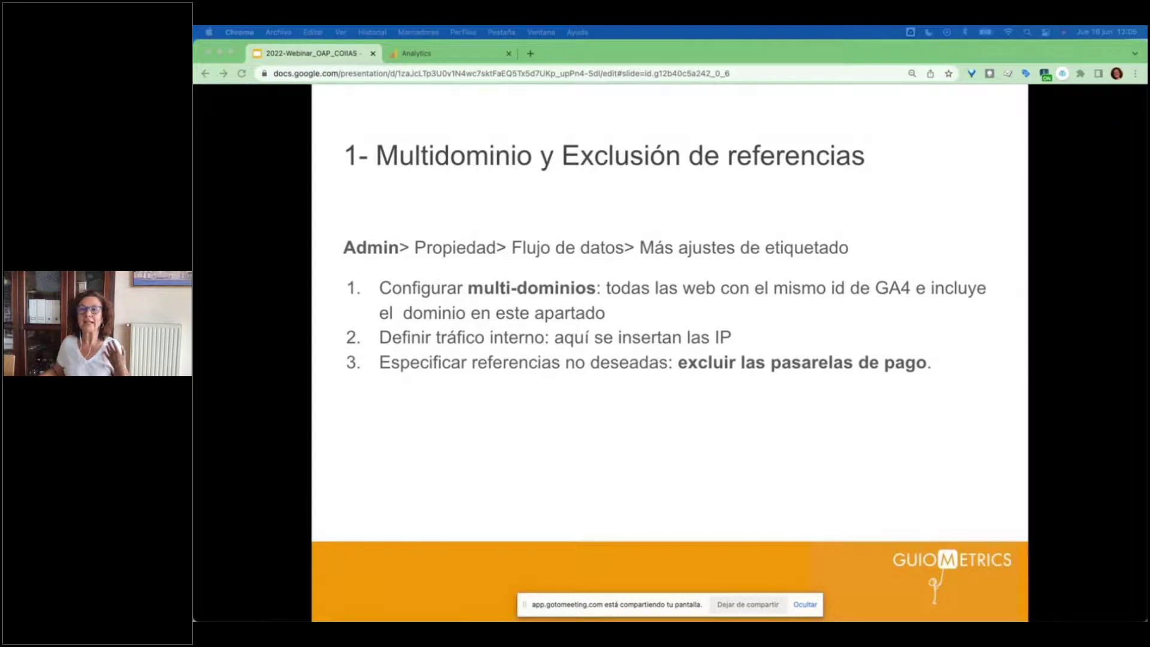
pyautogui.press('Right')
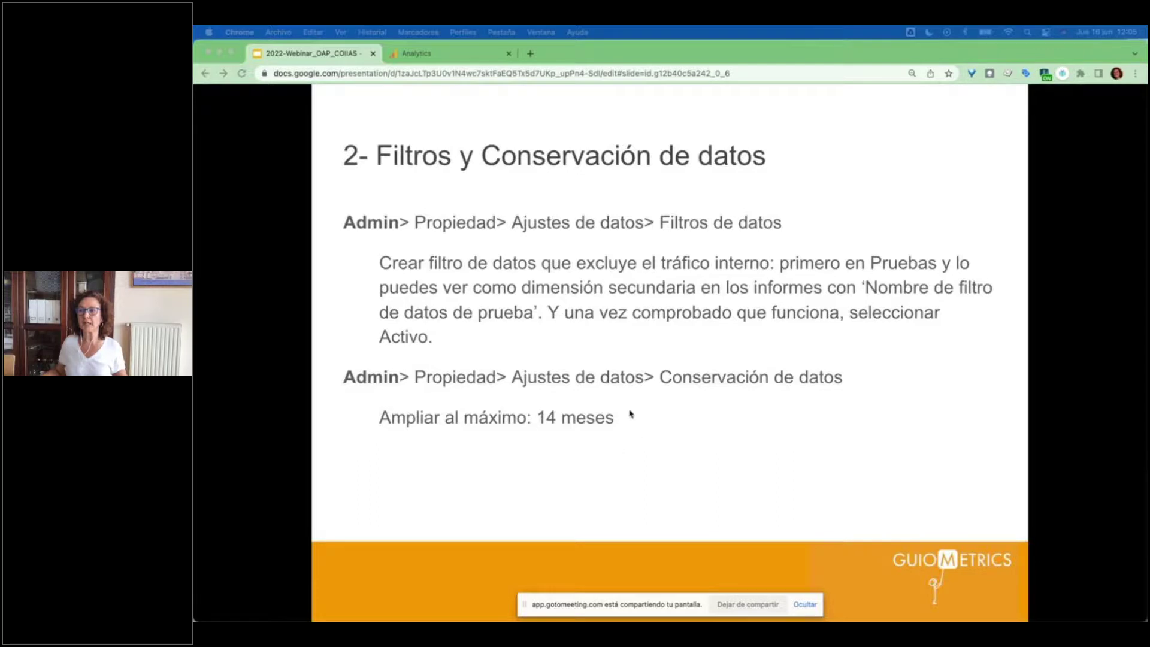
# - Switch back to Google Analytics and review the property's user and event data retention settings
pyautogui.click(425, 54)
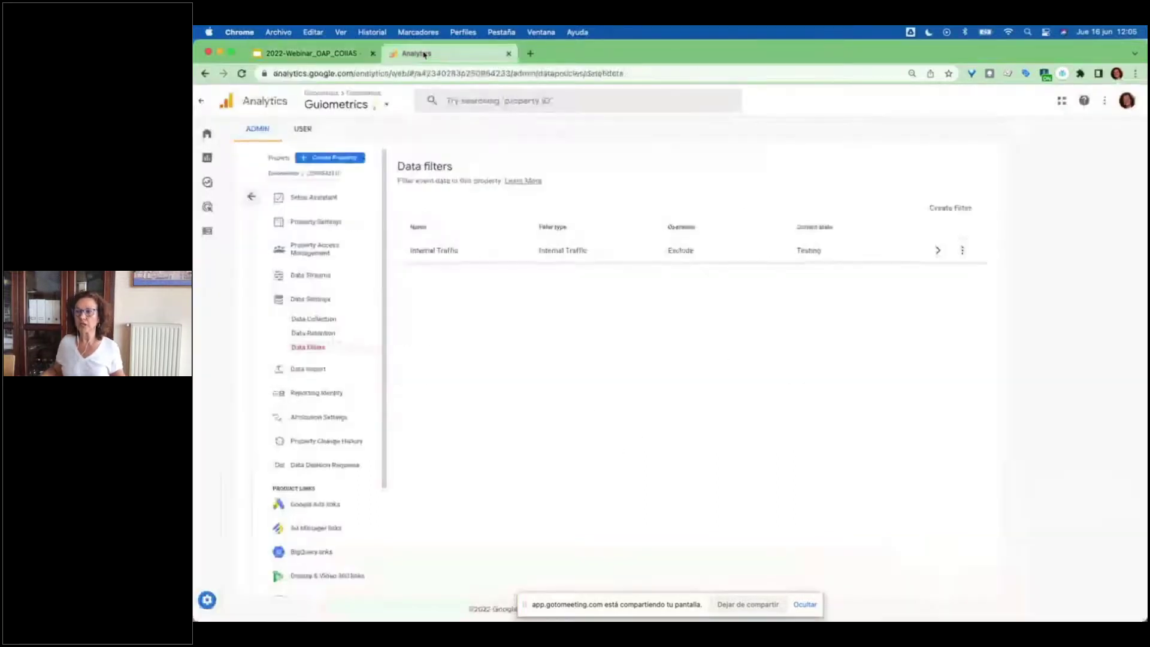
pyautogui.click(326, 336)
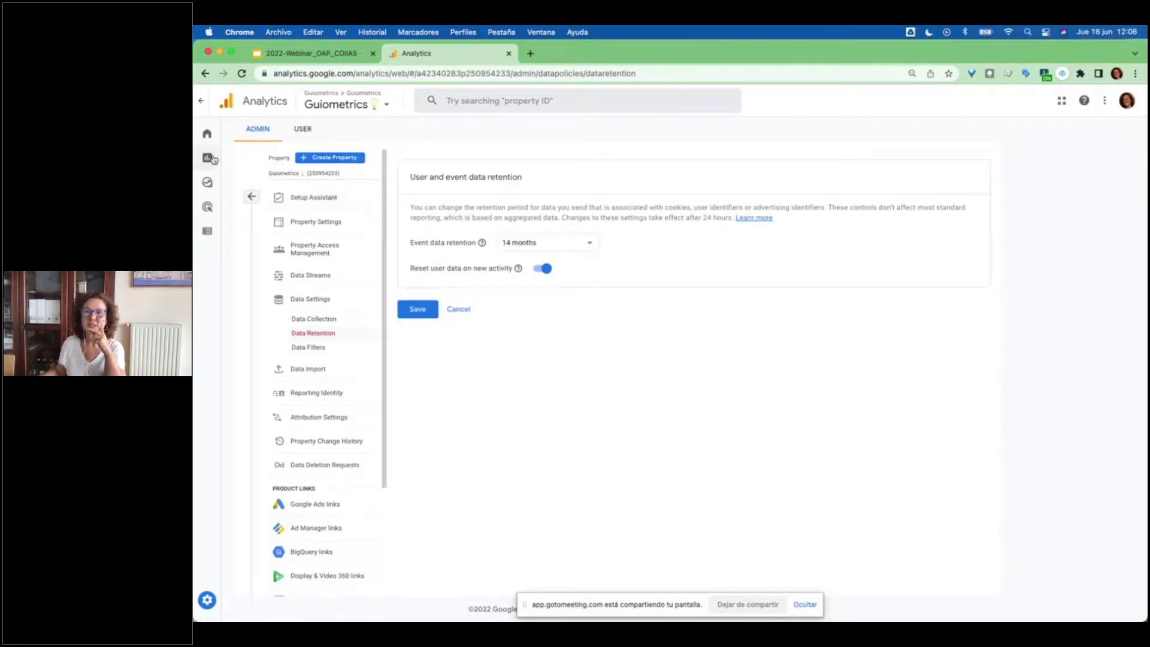
pyautogui.moveTo(215, 158)
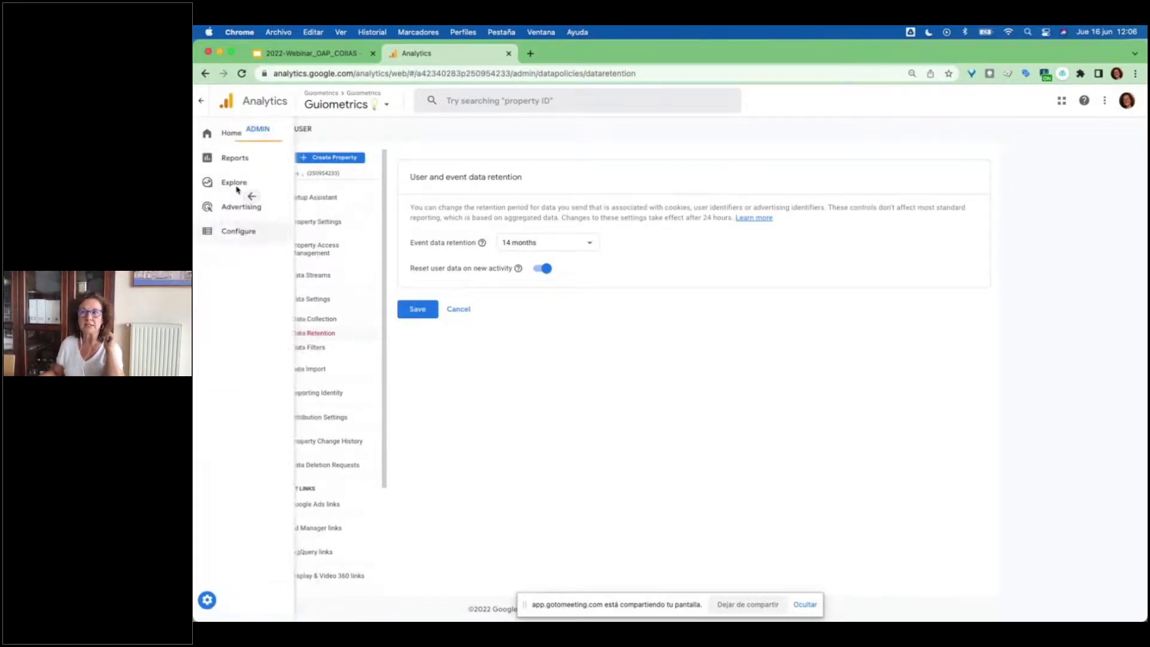
pyautogui.moveTo(213, 185)
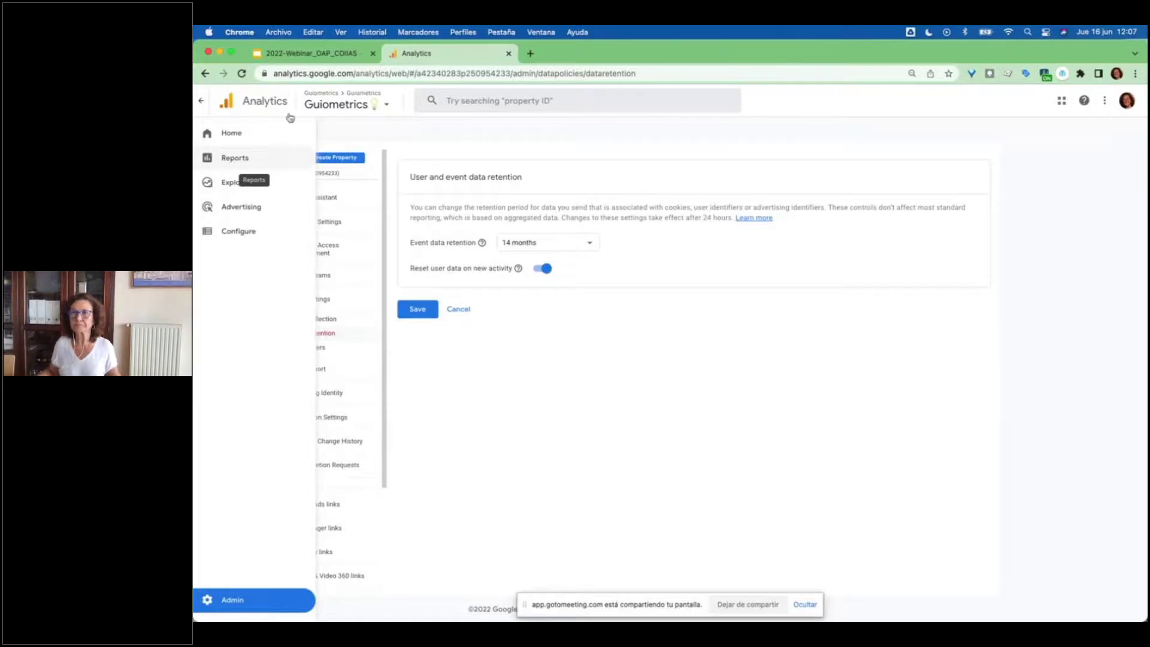
# - Return to the Google Slides presentation and advance to slide "3- Vinculaciones a otras herramientas Google"
pyautogui.click(311, 54)
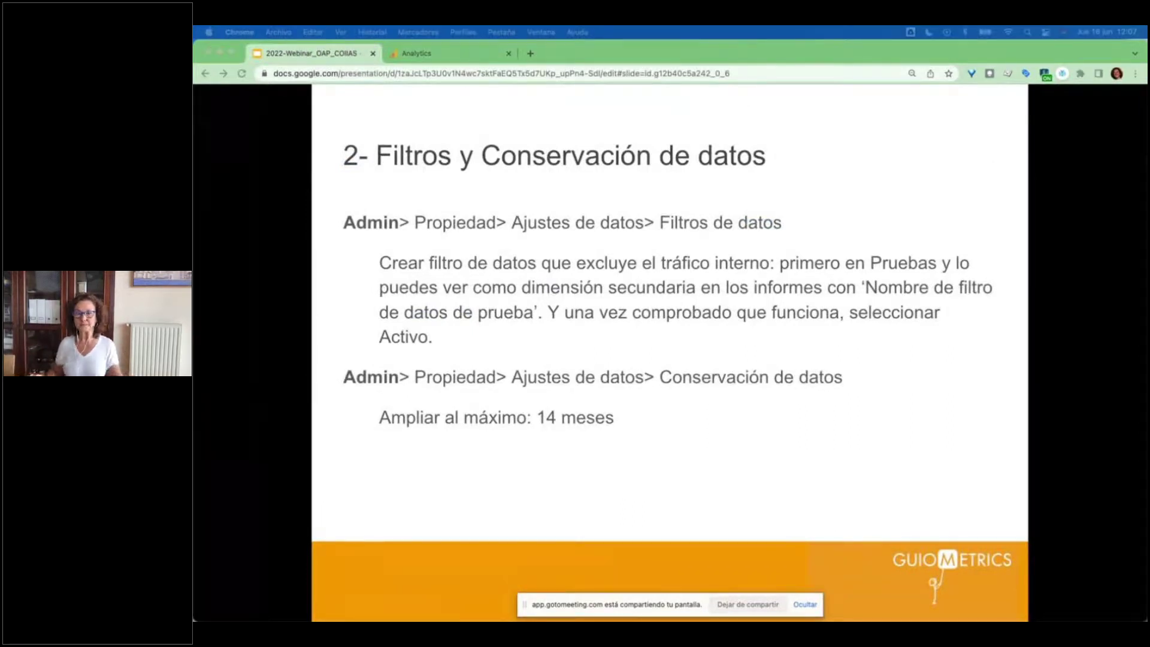
pyautogui.press('Right')
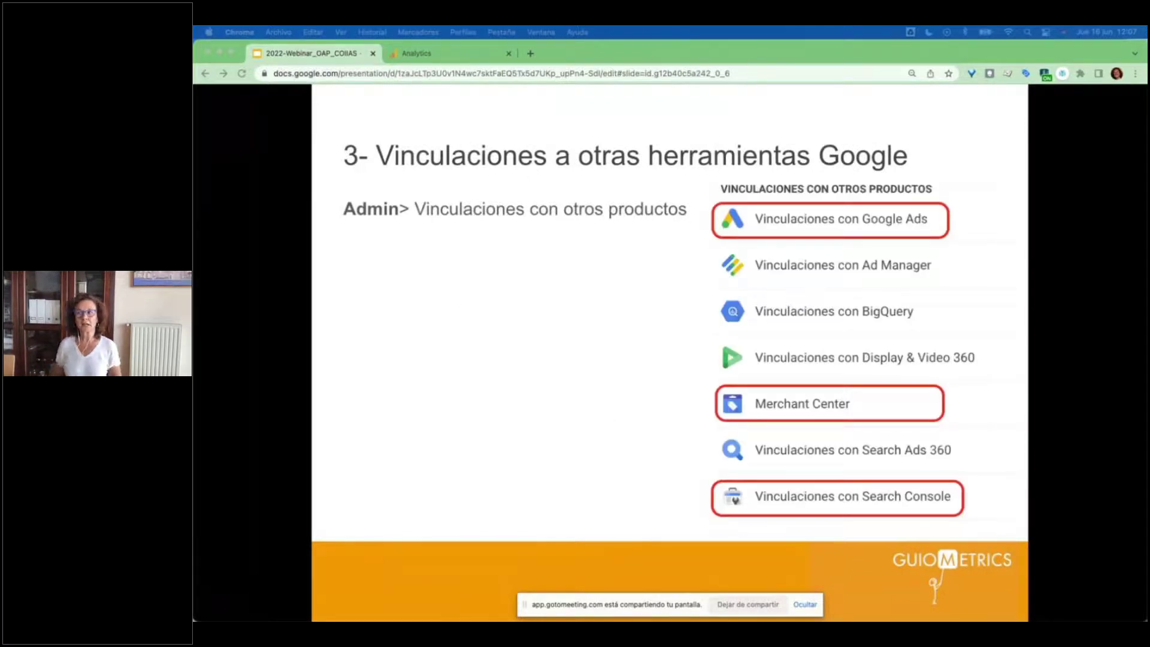
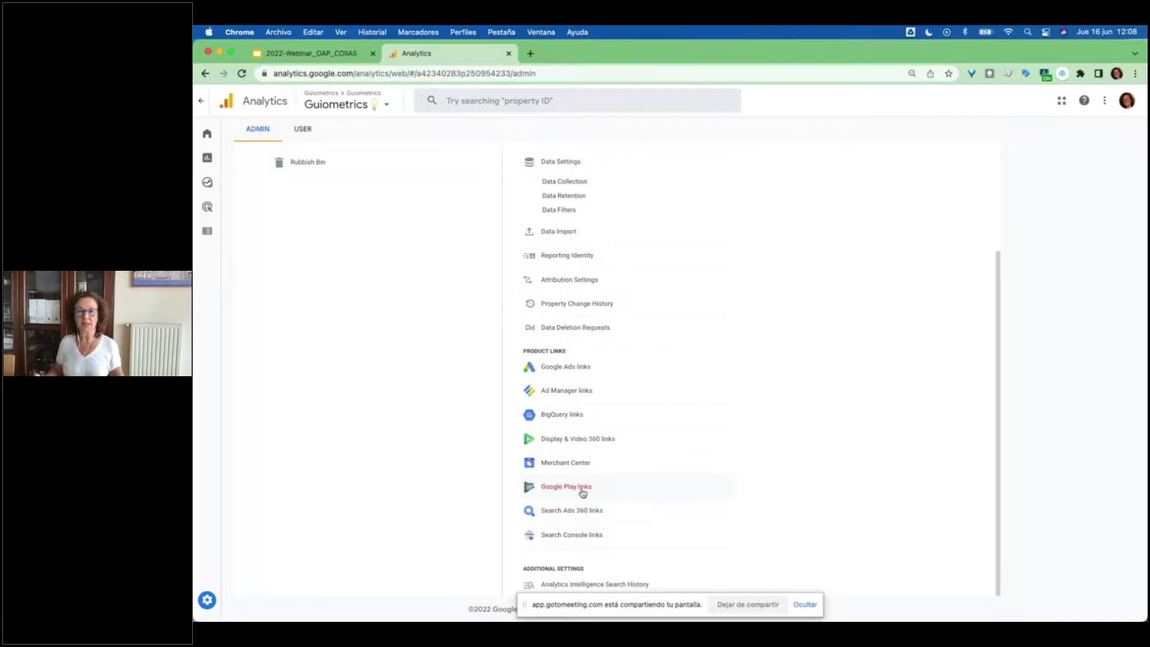
# - Examine the property's Product Links in Google Analytics administration and collapse the Data Settings options
pyautogui.scroll(3, 583, 493)
pyautogui.scroll(-3, 582, 493)
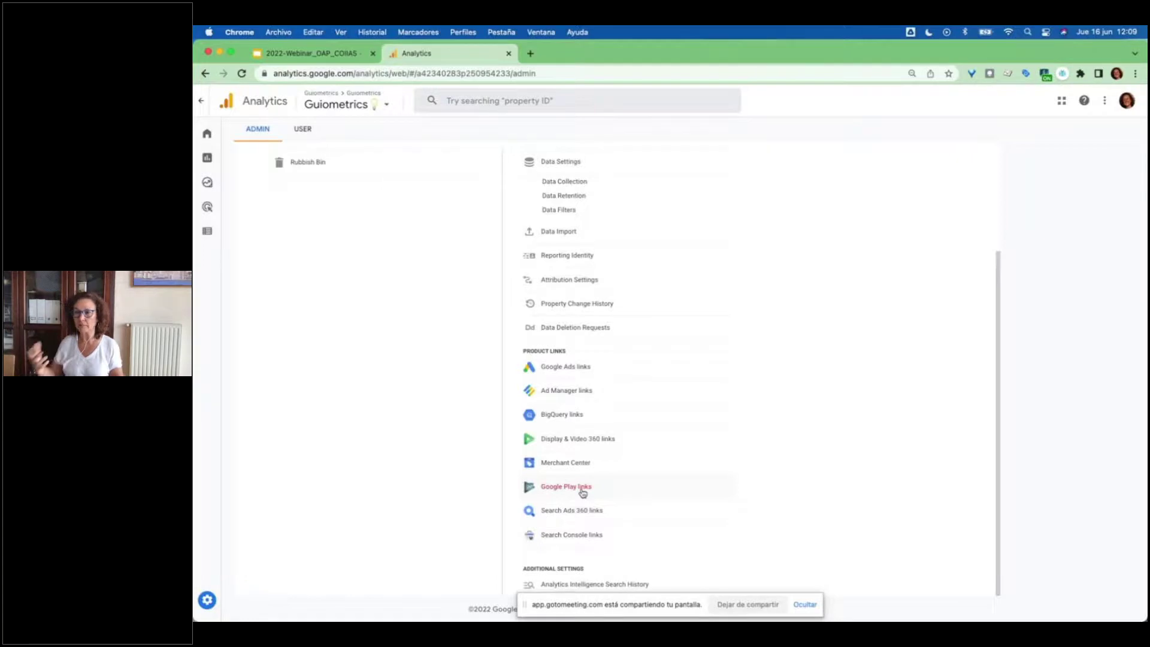
pyautogui.scroll(3, 407, 425)
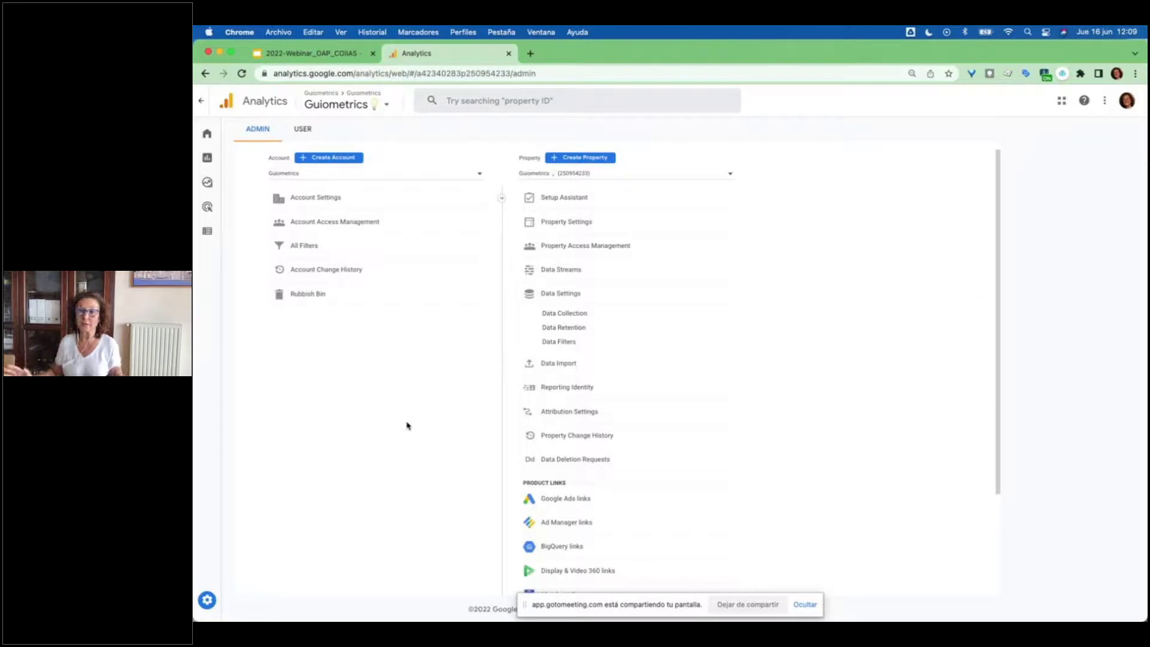
pyautogui.click(568, 292)
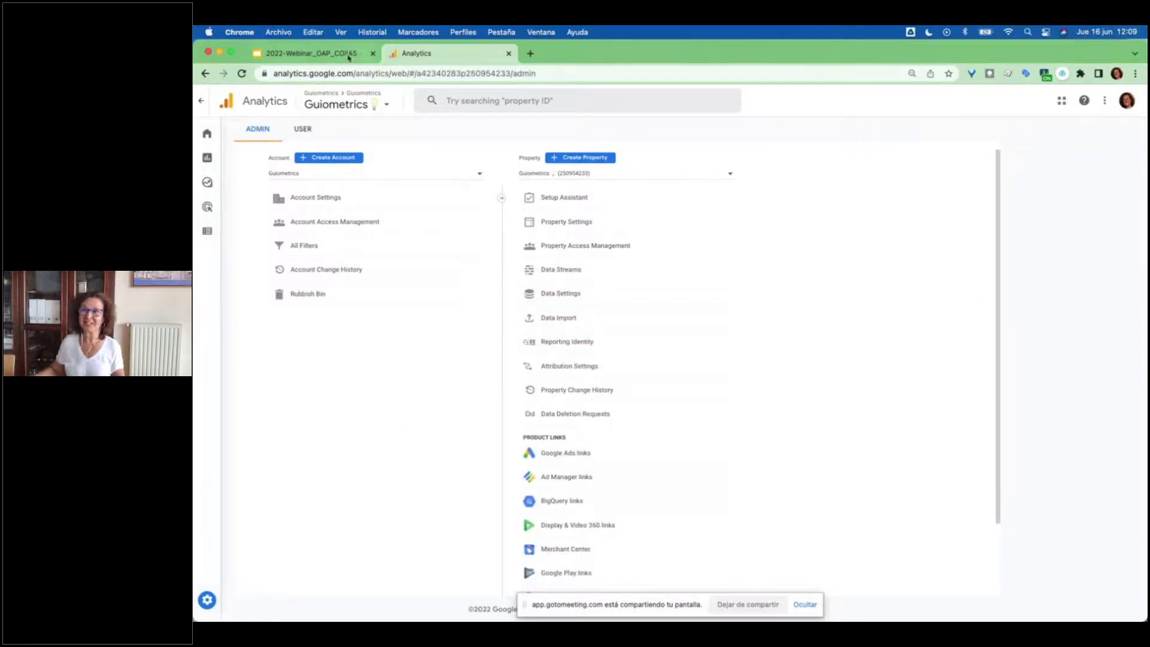
# - Return to the Google Slides presentation and advance to slide "4- Definiciones personalizadas y nuevos eventos"
pyautogui.click(327, 57)
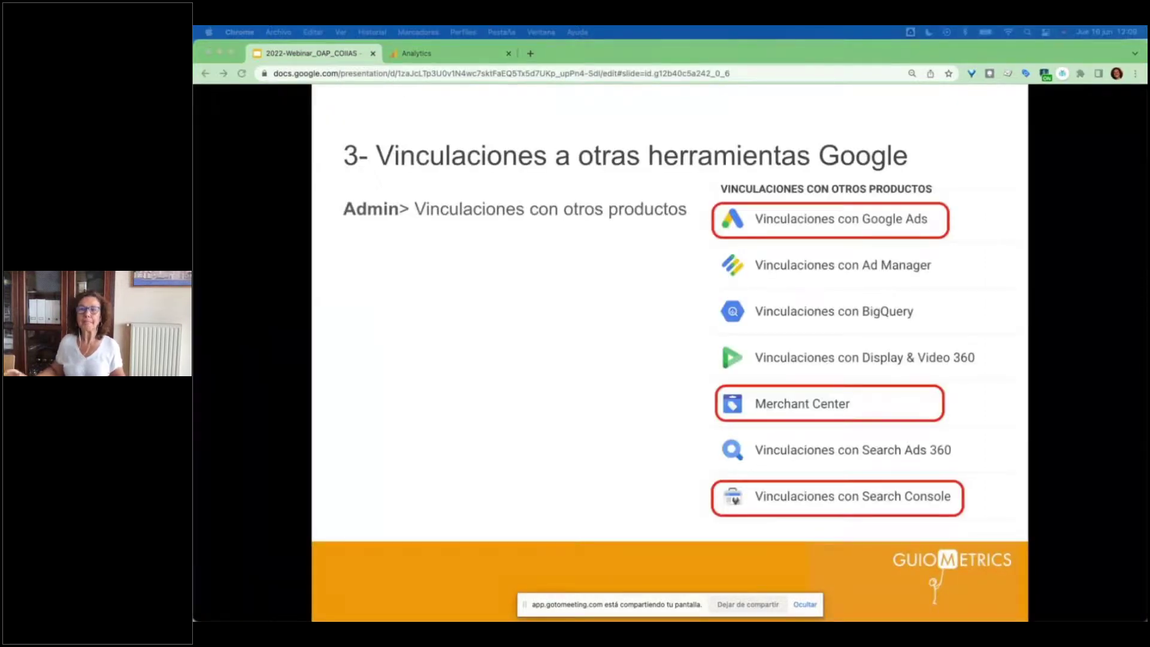
pyautogui.press('Right')
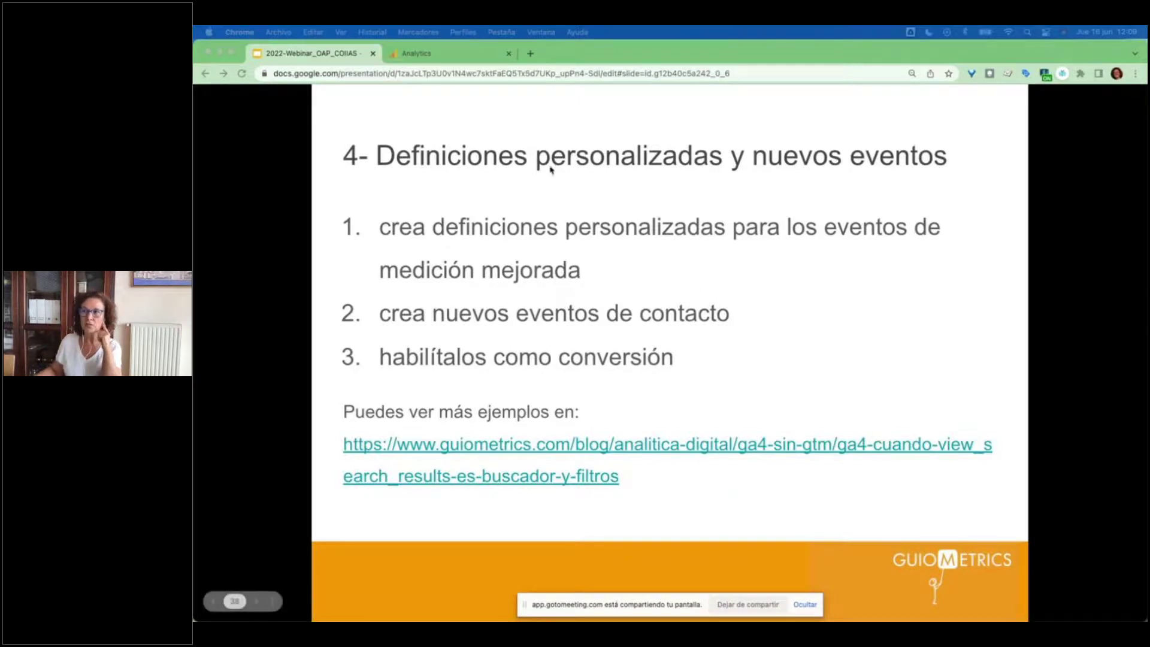
# - Switch to Google Analytics and open the Guiometrics property's Reports snapshot
pyautogui.click(443, 59)
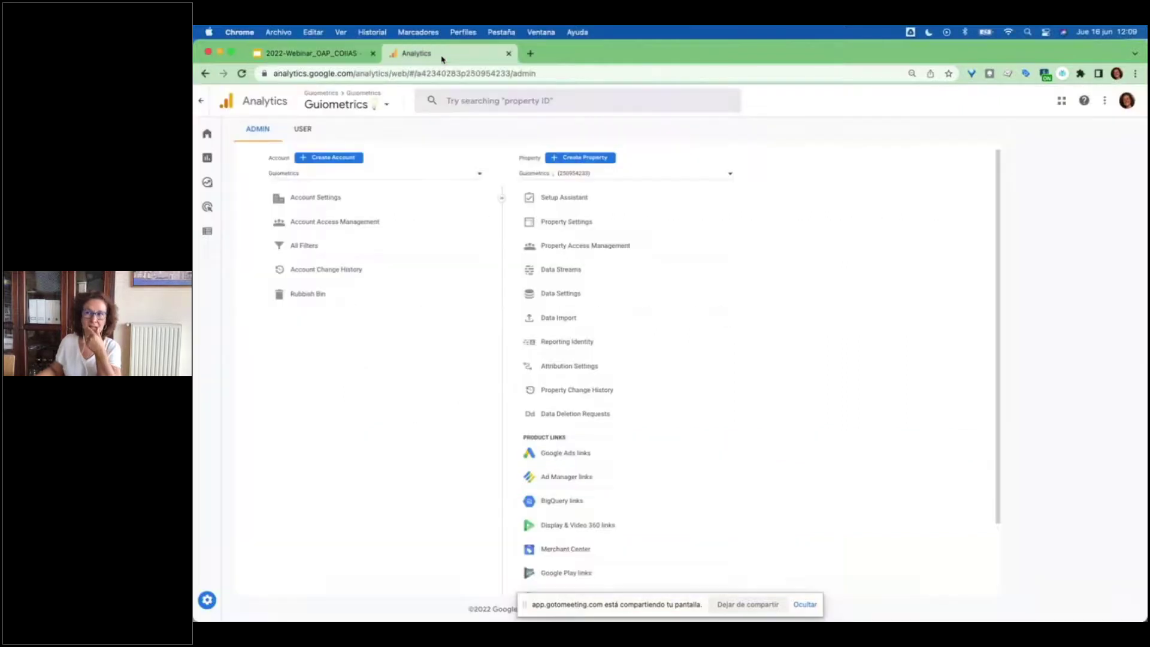
pyautogui.moveTo(235, 223)
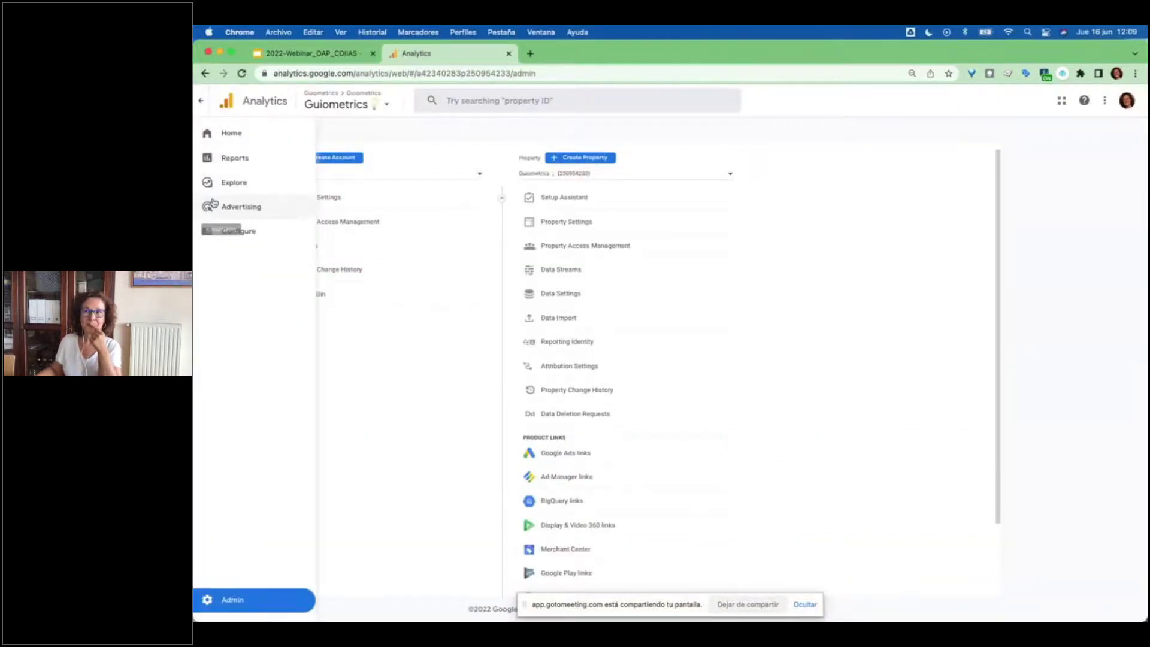
pyautogui.click(223, 158)
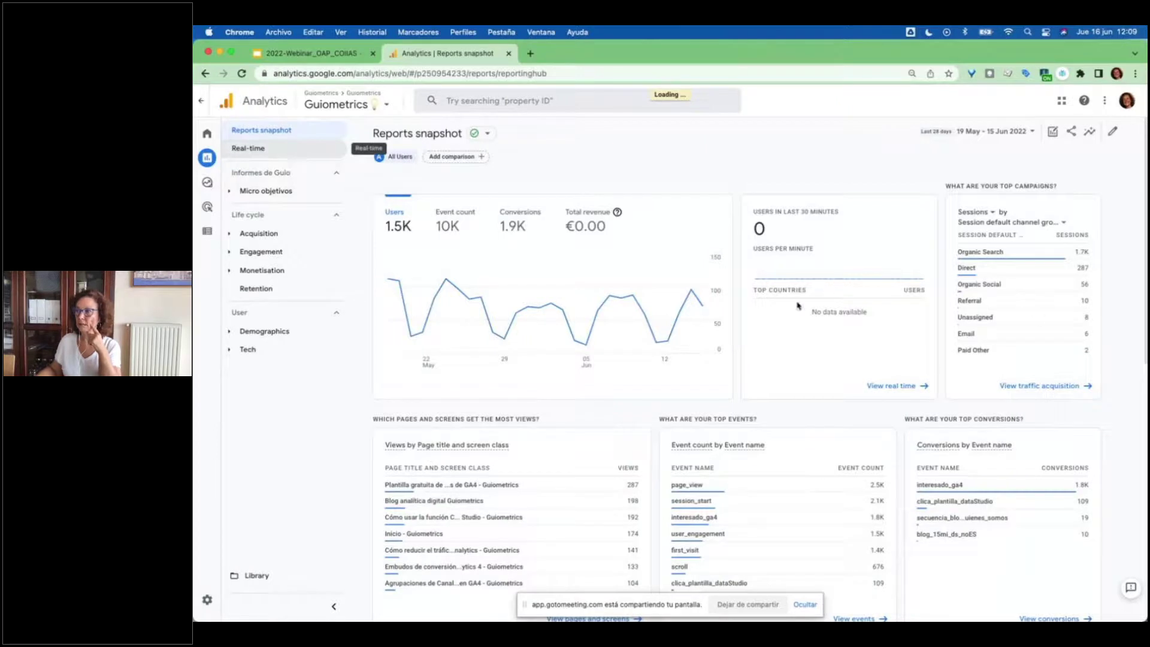
# - View the Real-time overview, and examine the event names listed in the Engagement Events report
pyautogui.click(273, 150)
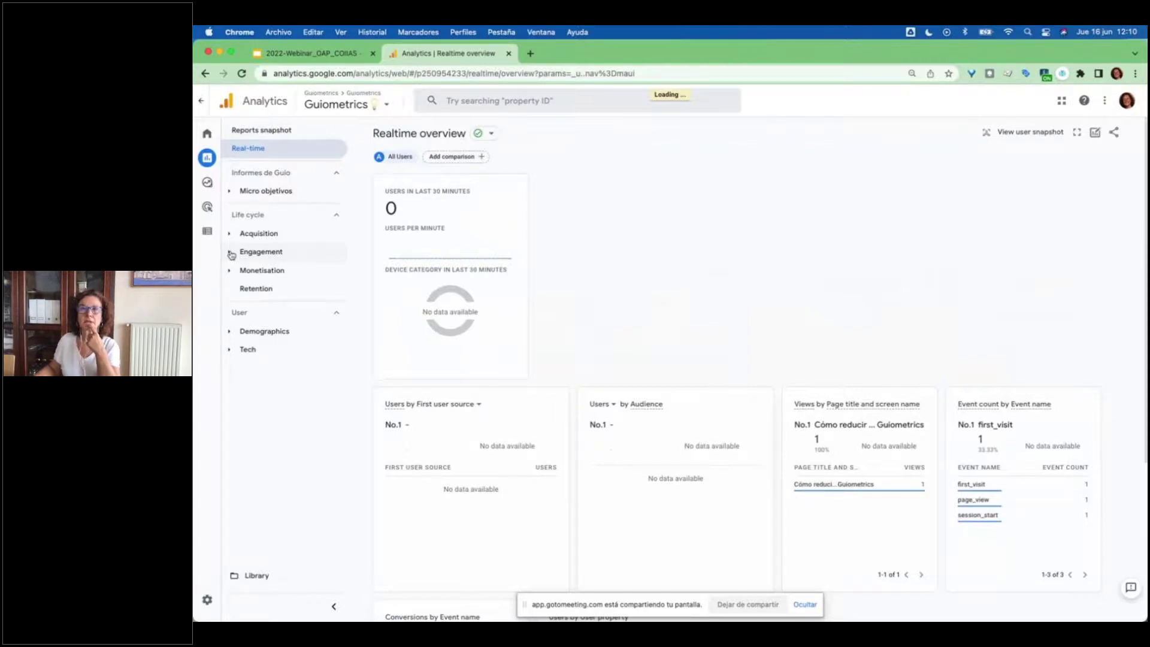
pyautogui.click(230, 253)
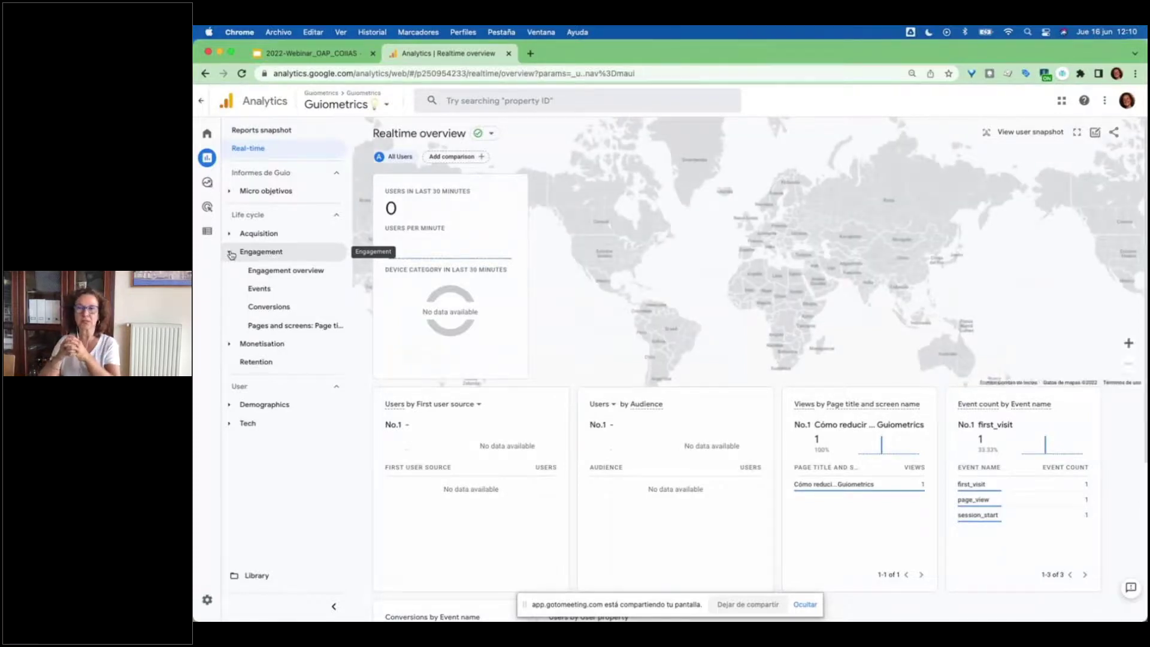
pyautogui.click(267, 291)
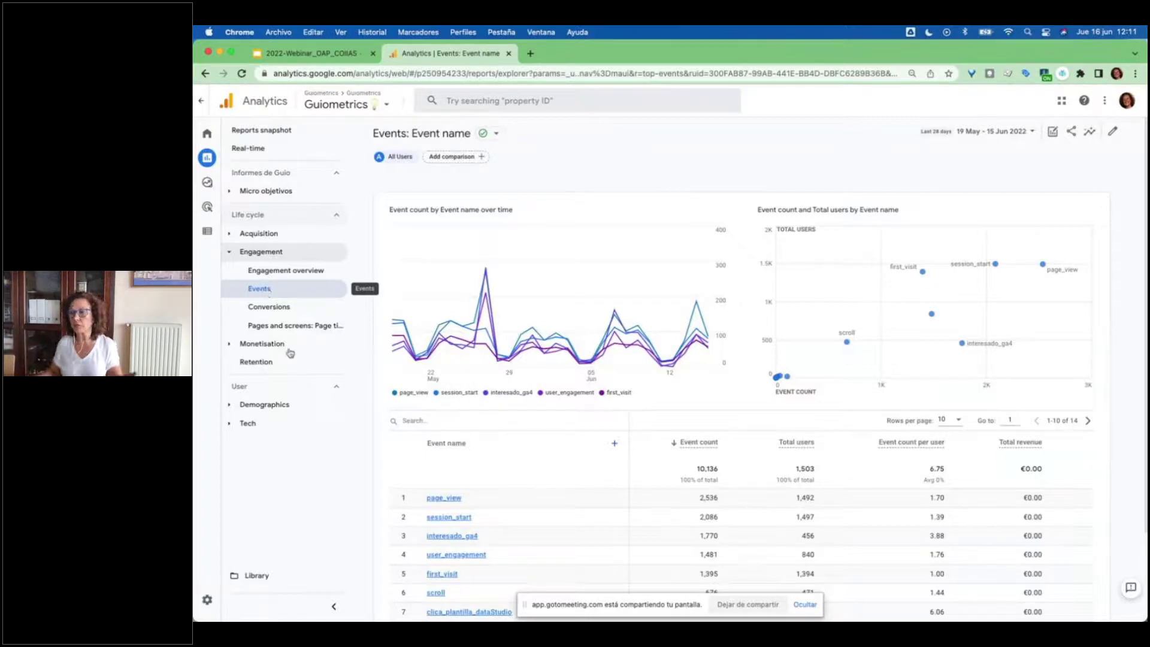
pyautogui.scroll(-3, 473, 381)
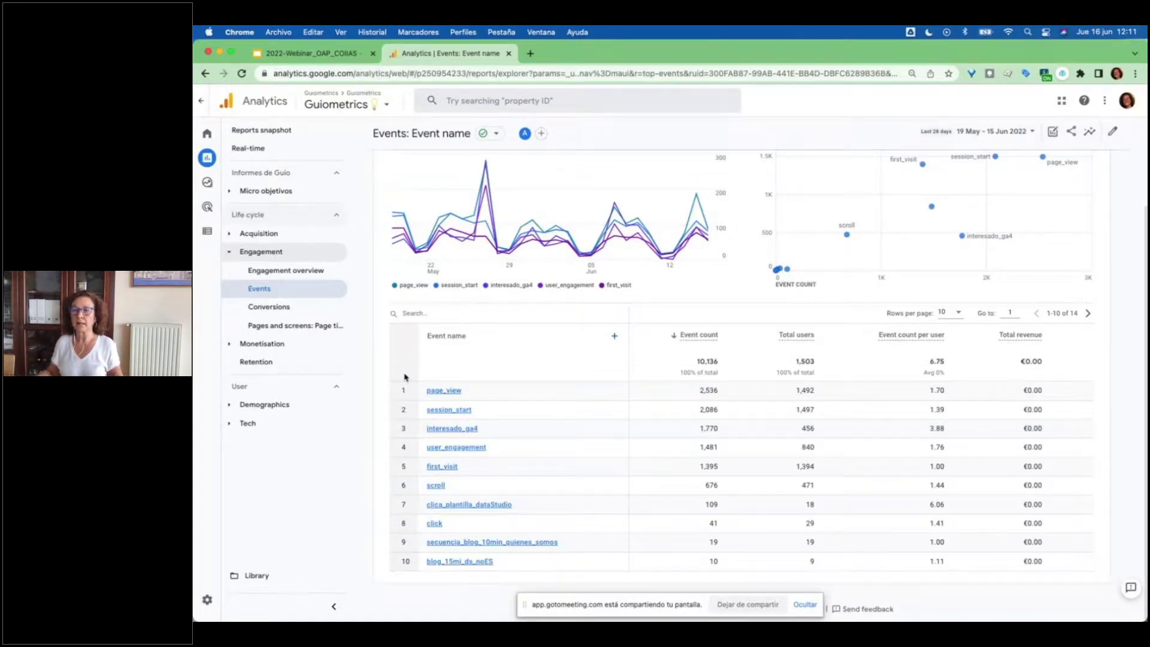
# - Open the property's Custom definitions in the Configure section and examine its custom dimensions
pyautogui.moveTo(214, 226)
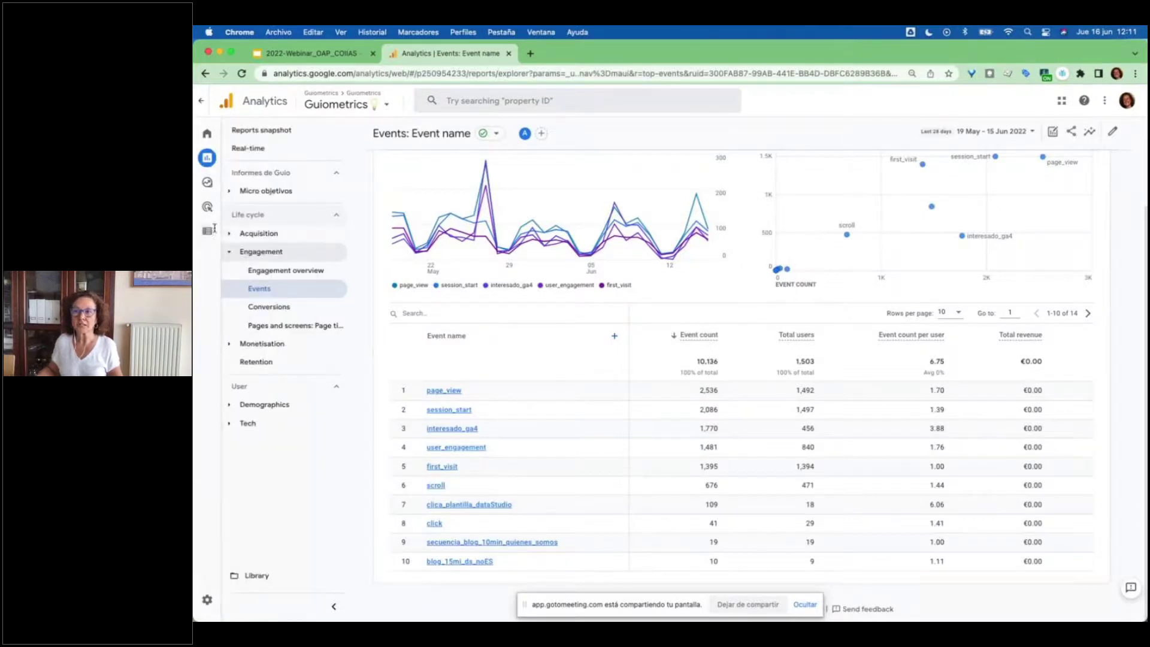
pyautogui.click(226, 229)
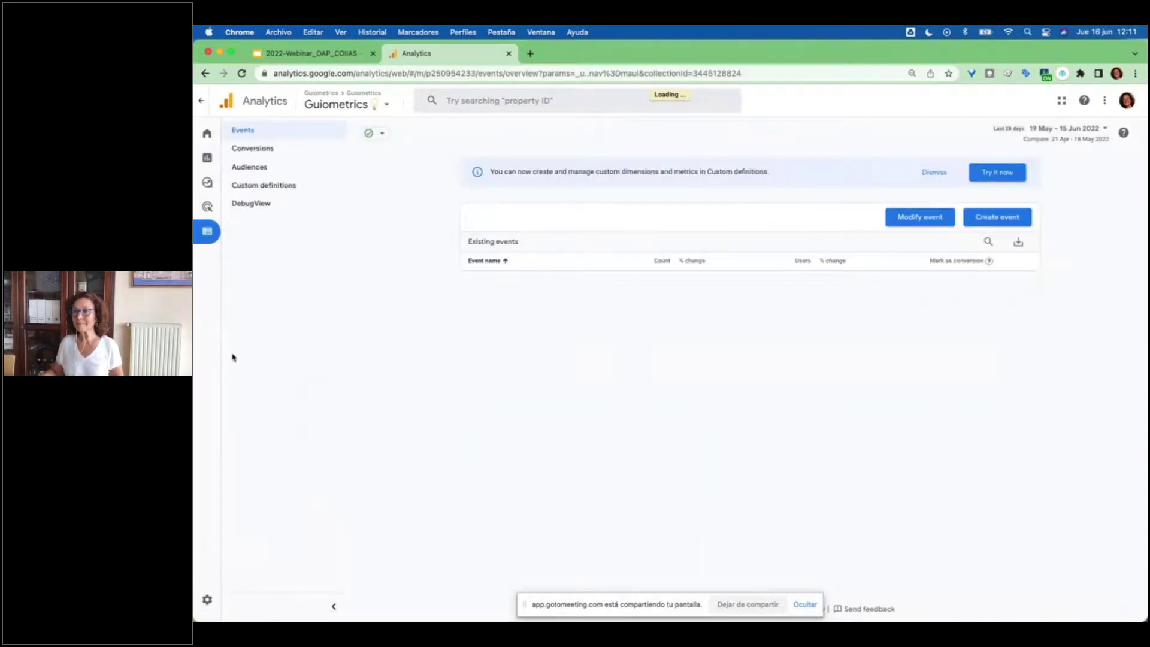
pyautogui.click(264, 187)
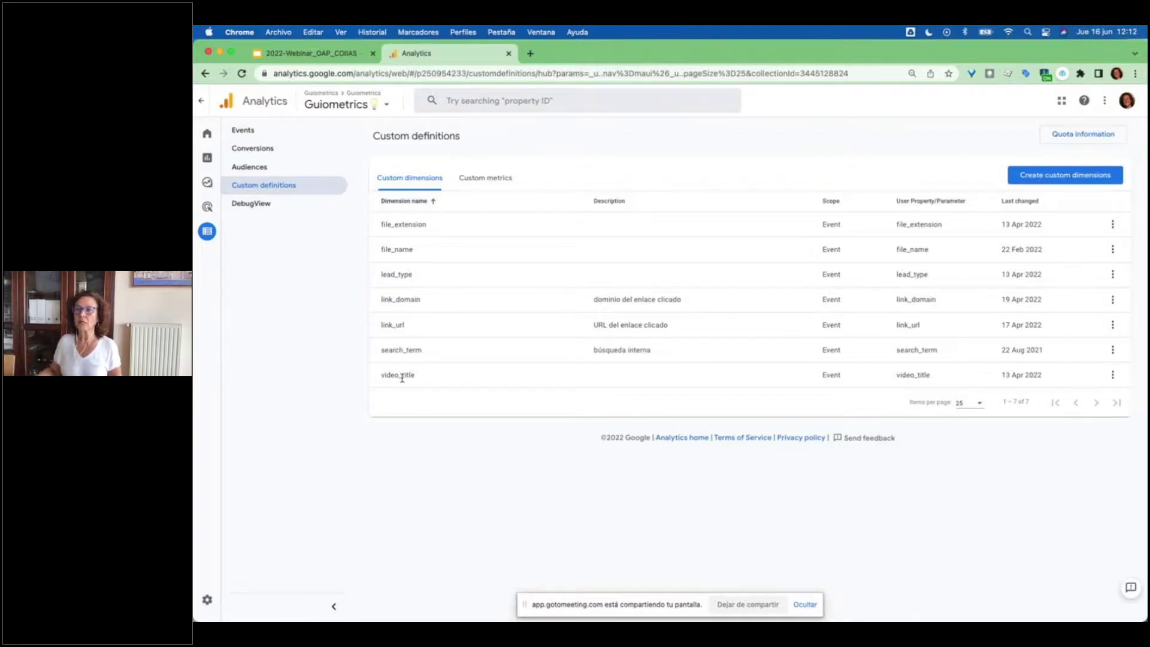
# - Start a new event-scoped custom dimension and choose page_title as its event parameter
pyautogui.click(1051, 176)
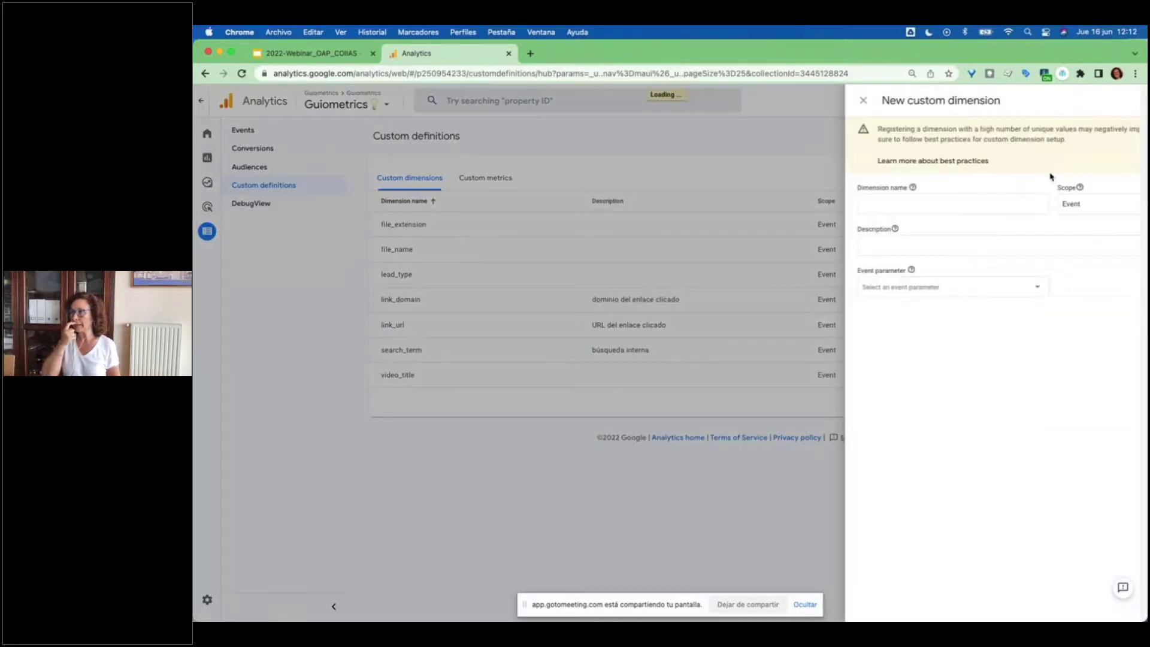
pyautogui.click(950, 288)
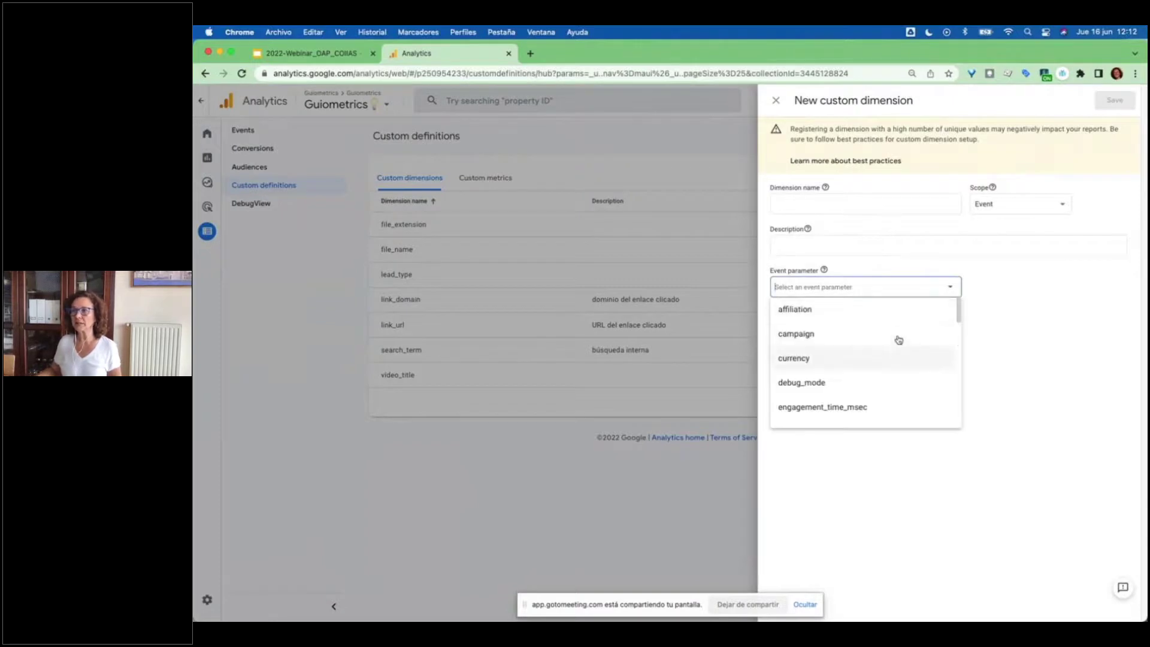
pyautogui.scroll(-3, 893, 361)
pyautogui.scroll(-10, 893, 363)
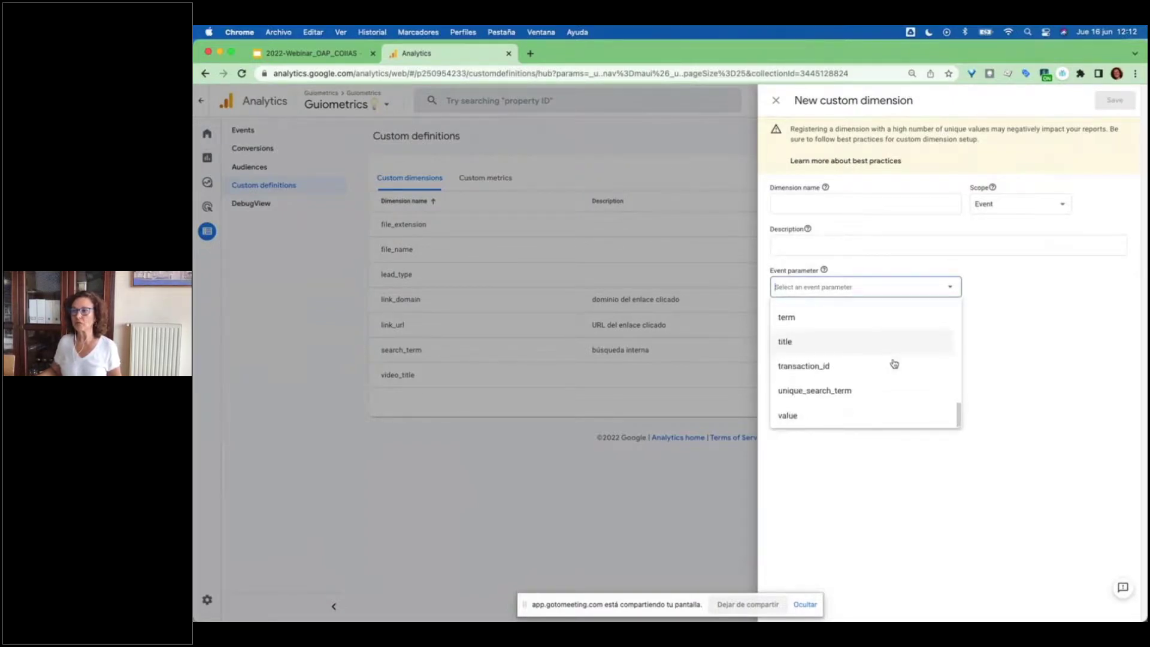
pyautogui.scroll(2, 916, 353)
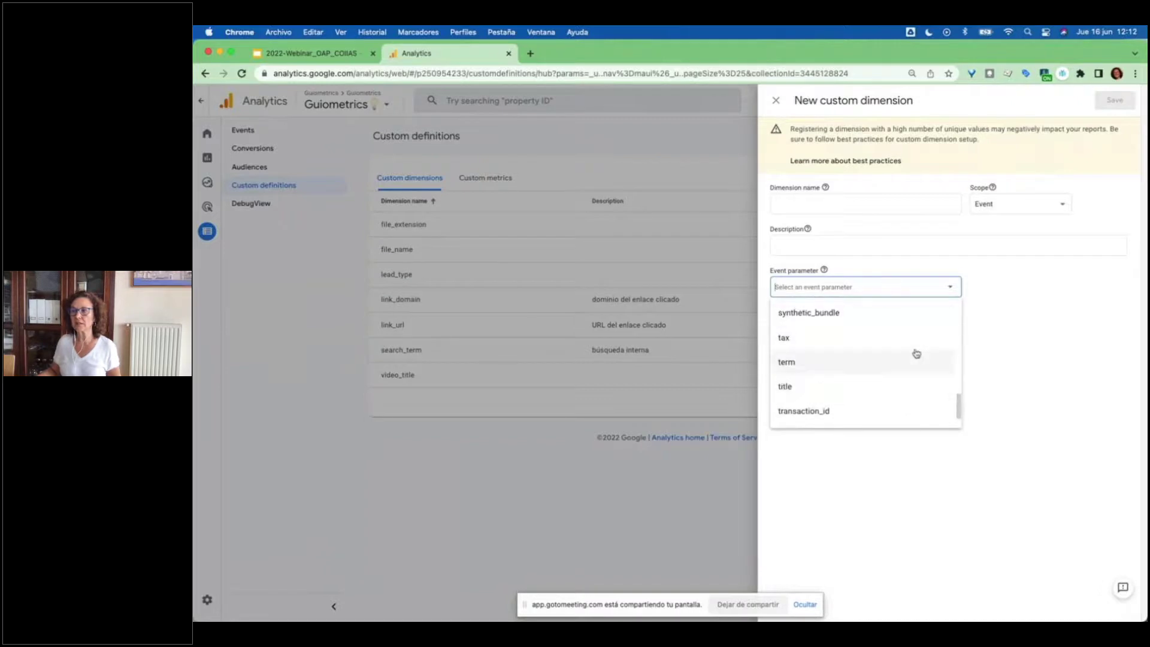
pyautogui.scroll(4, 916, 353)
pyautogui.scroll(-5, 916, 353)
pyautogui.scroll(5, 916, 354)
pyautogui.scroll(2, 916, 353)
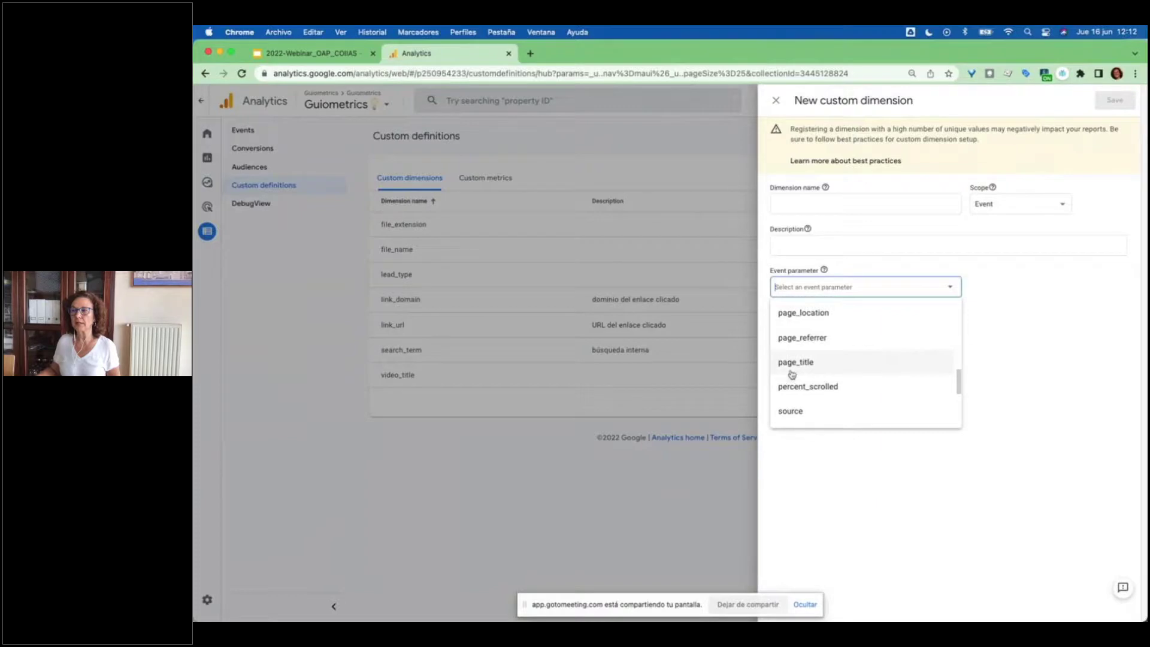
pyautogui.click(822, 371)
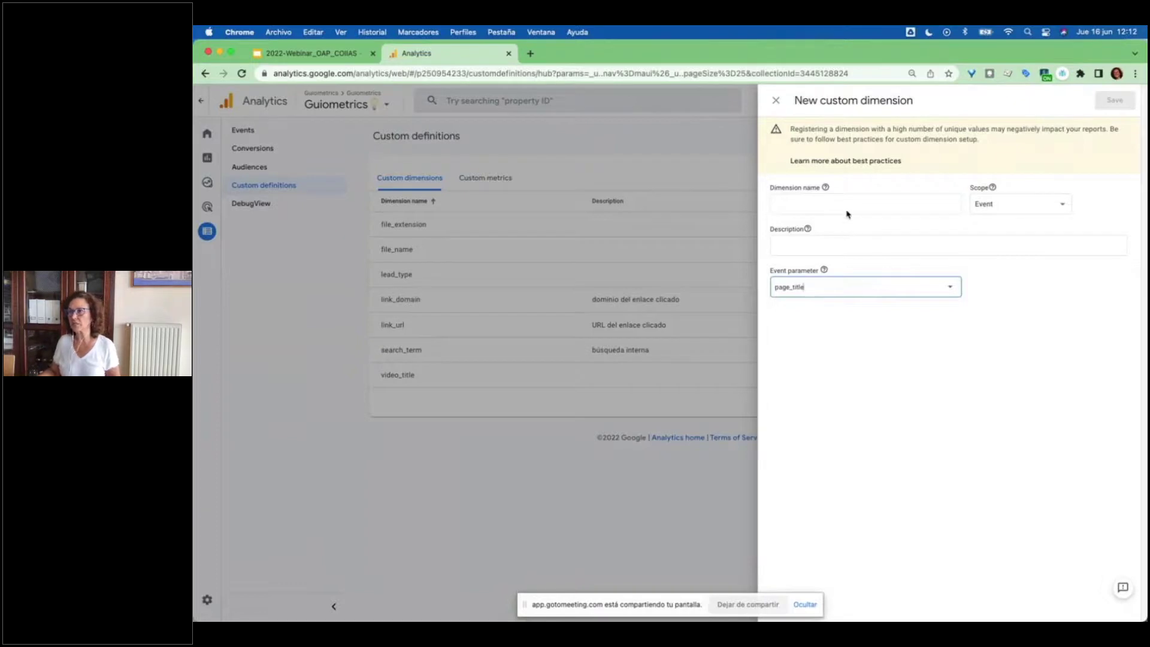
# - Copy the event parameter page_title into the dimension name, and close the new custom dimension without saving
pyautogui.click(854, 286)
pyautogui.press('super+c')
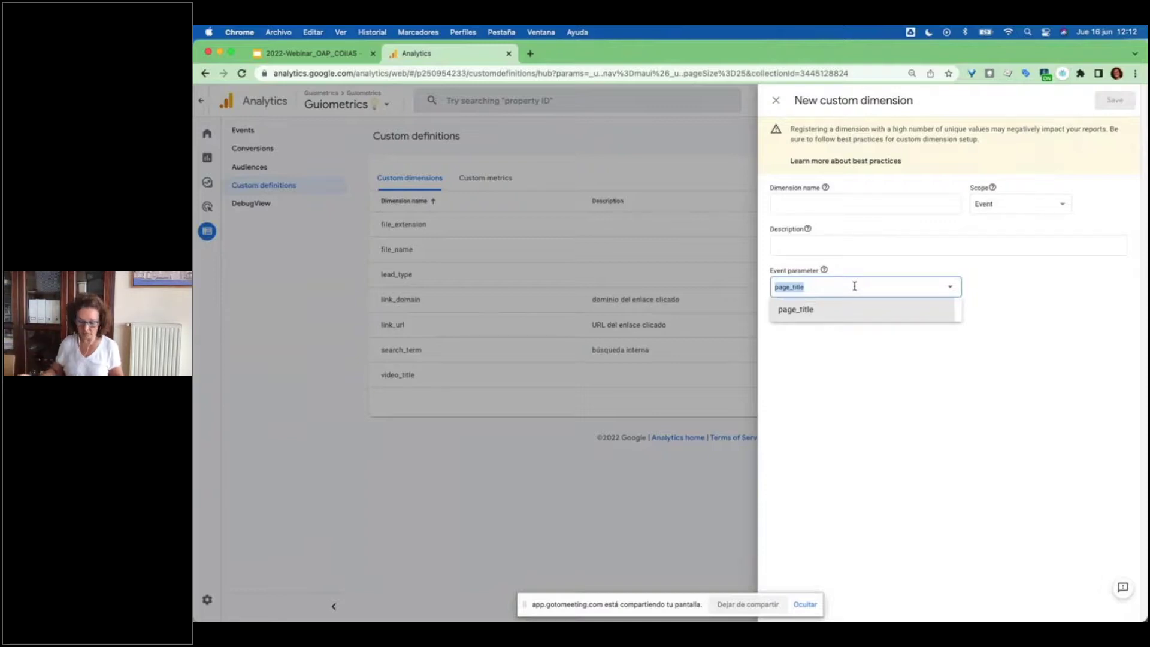
pyautogui.click(871, 201)
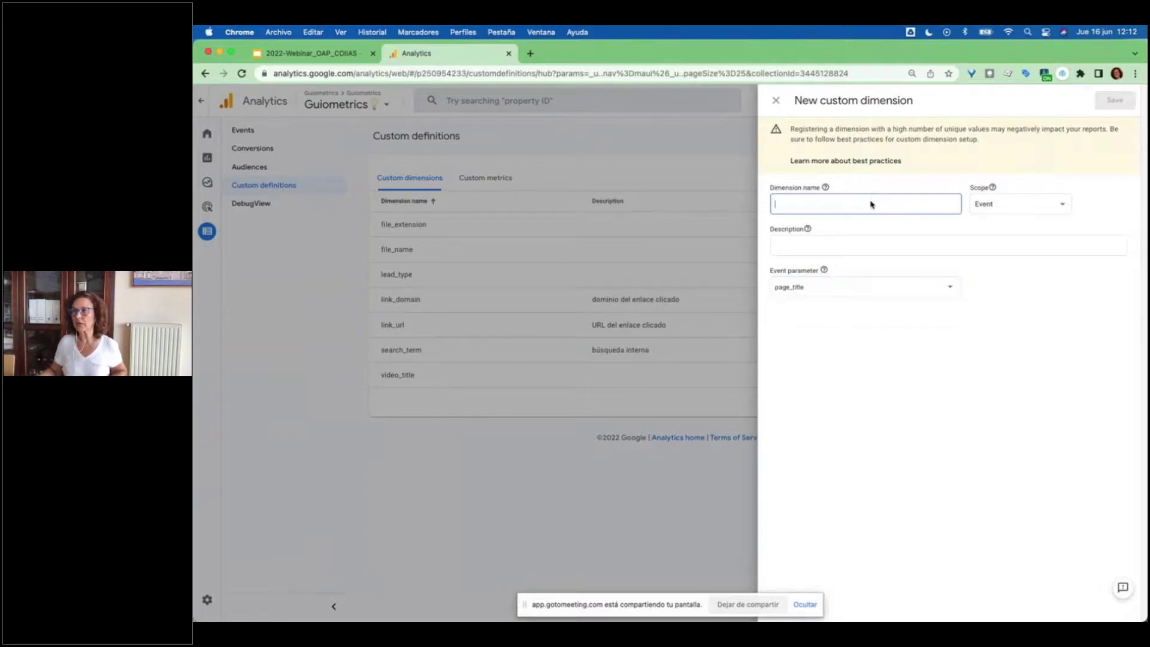
pyautogui.press('super+v')
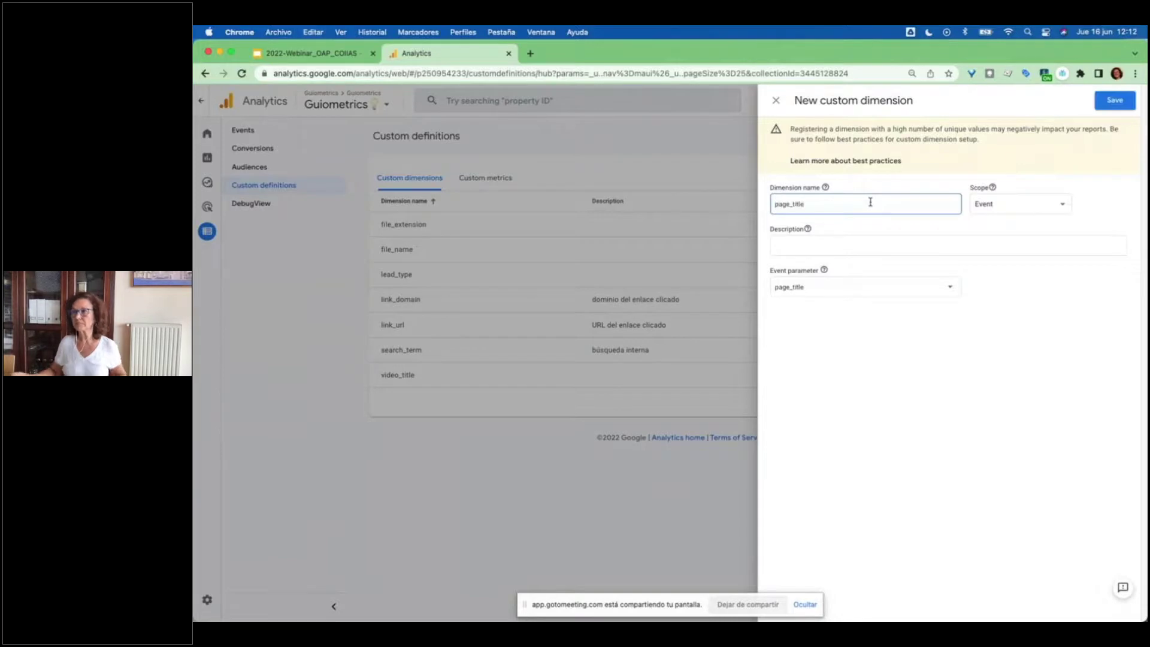
pyautogui.click(879, 248)
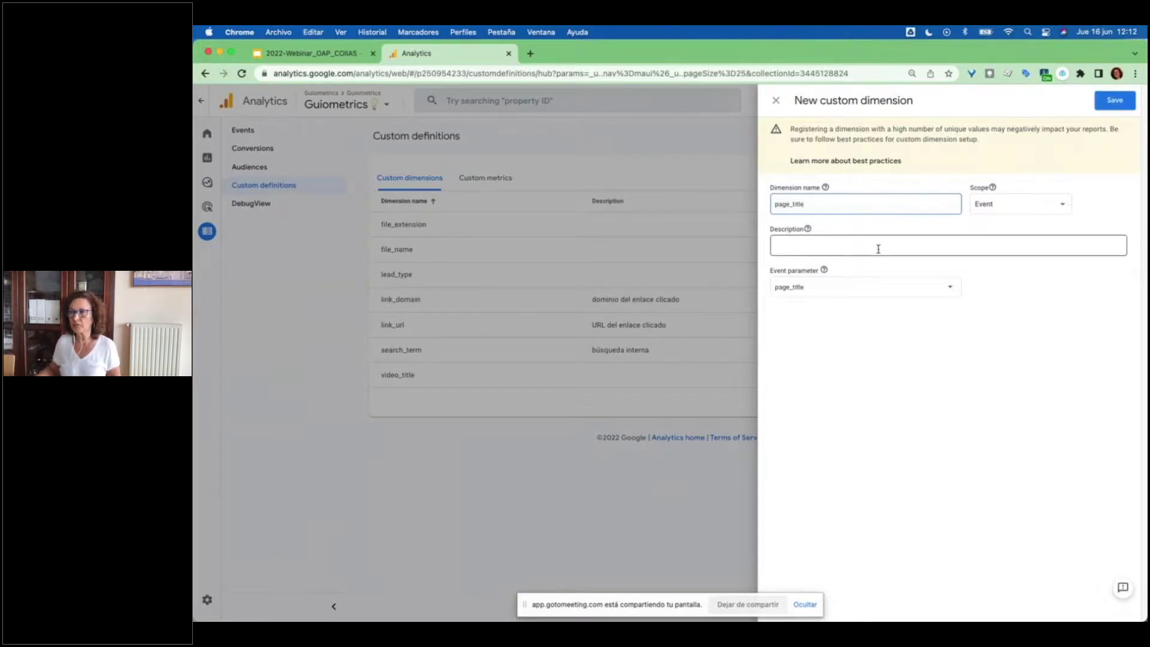
pyautogui.click(878, 249)
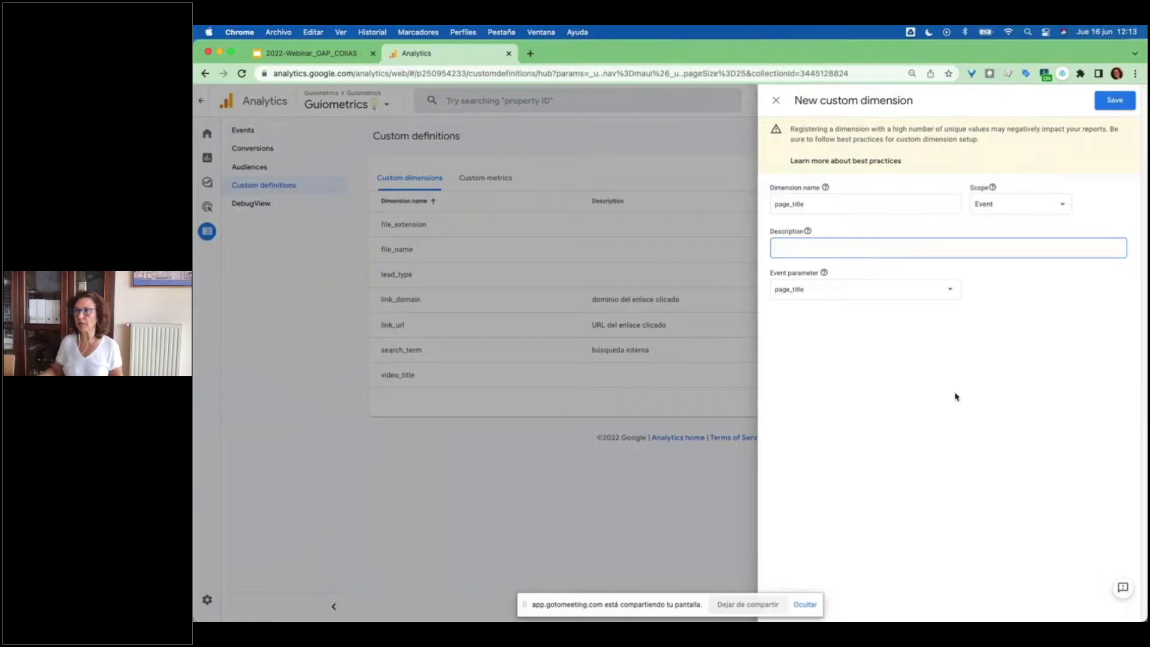
pyautogui.click(778, 102)
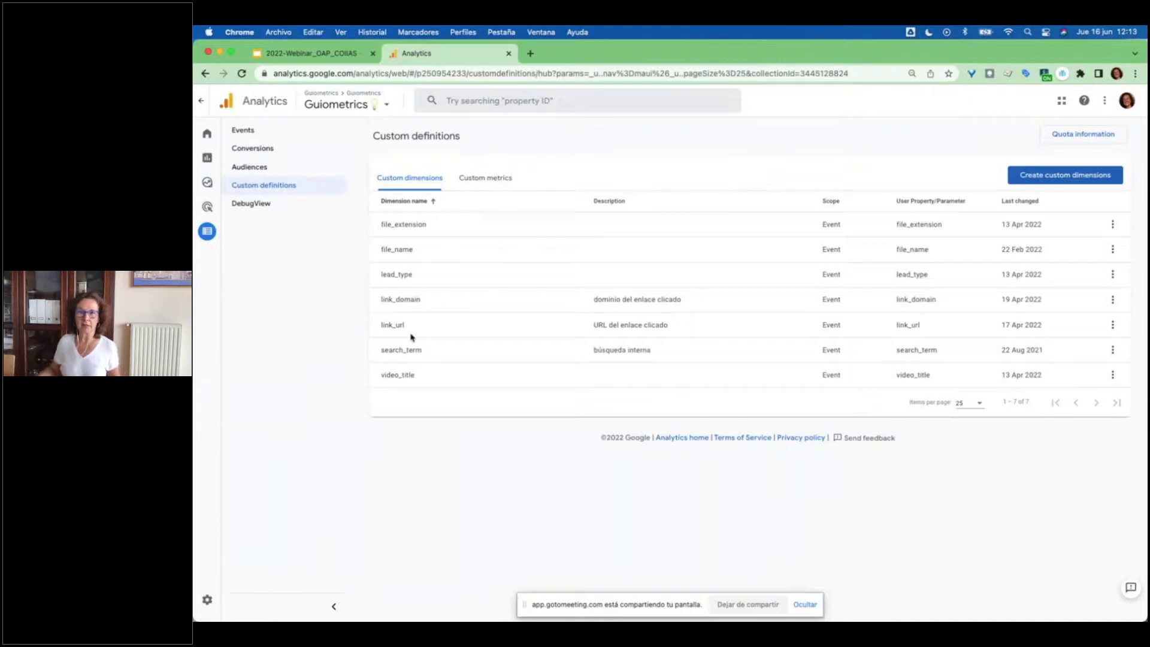
# - Return to the Google Slides presentation at slide "4- Definiciones personalizadas y nuevos eventos"
pyautogui.click(324, 57)
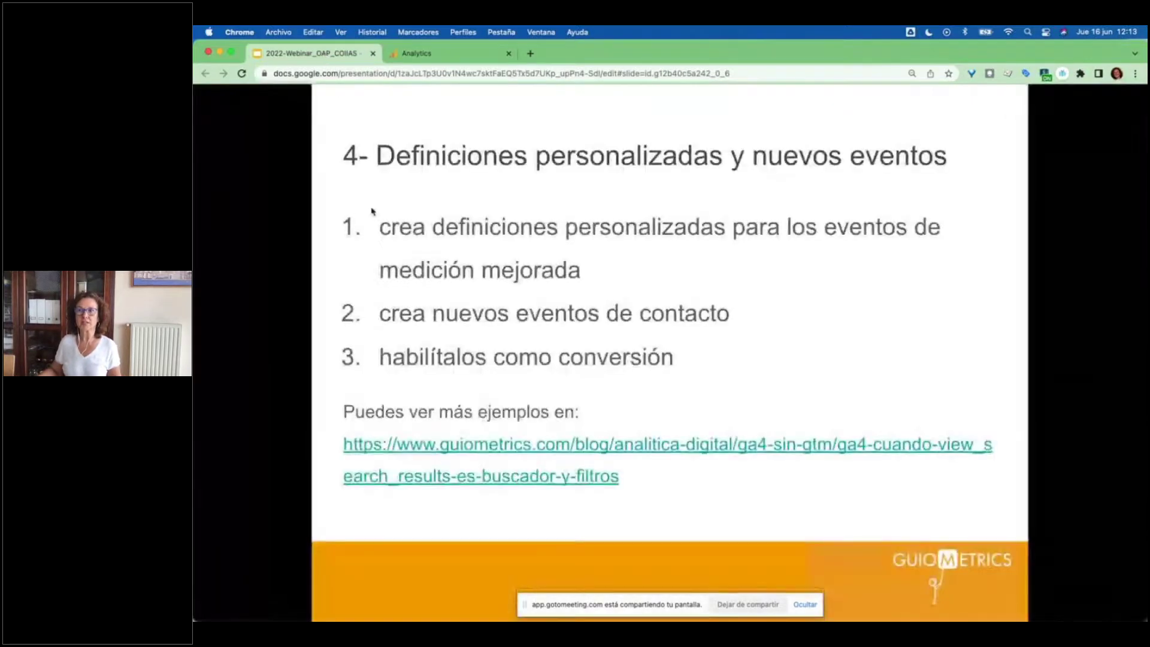
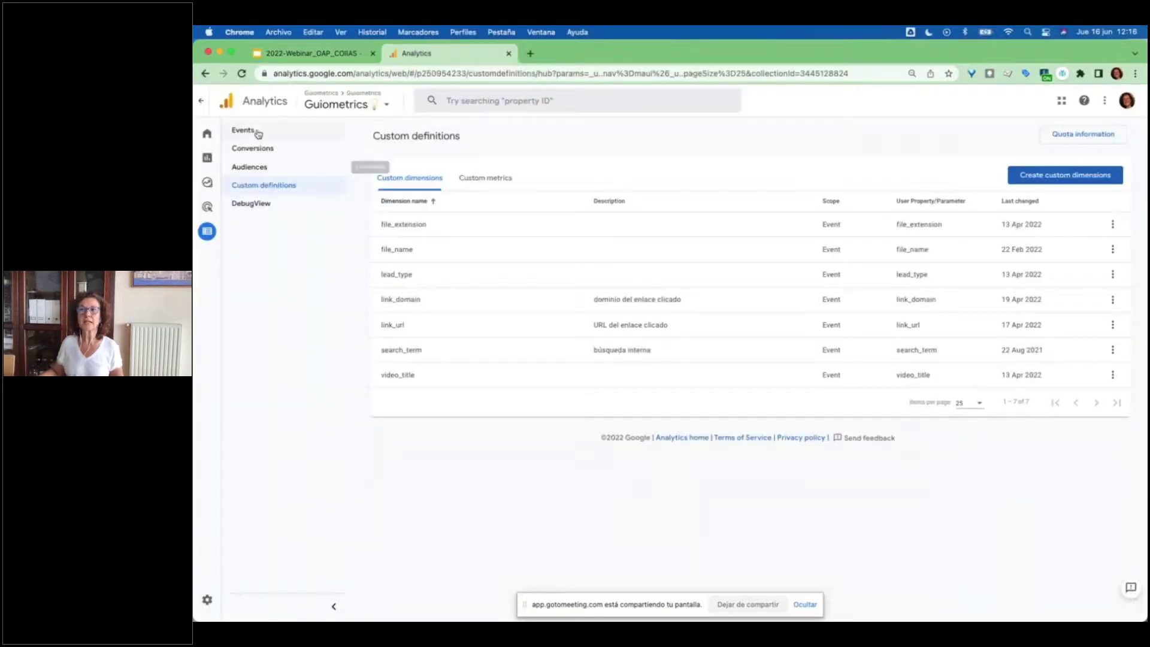
# - In Google Analytics, examine the configuration of the custom event thank_you_page and return to the existing events list
pyautogui.click(254, 131)
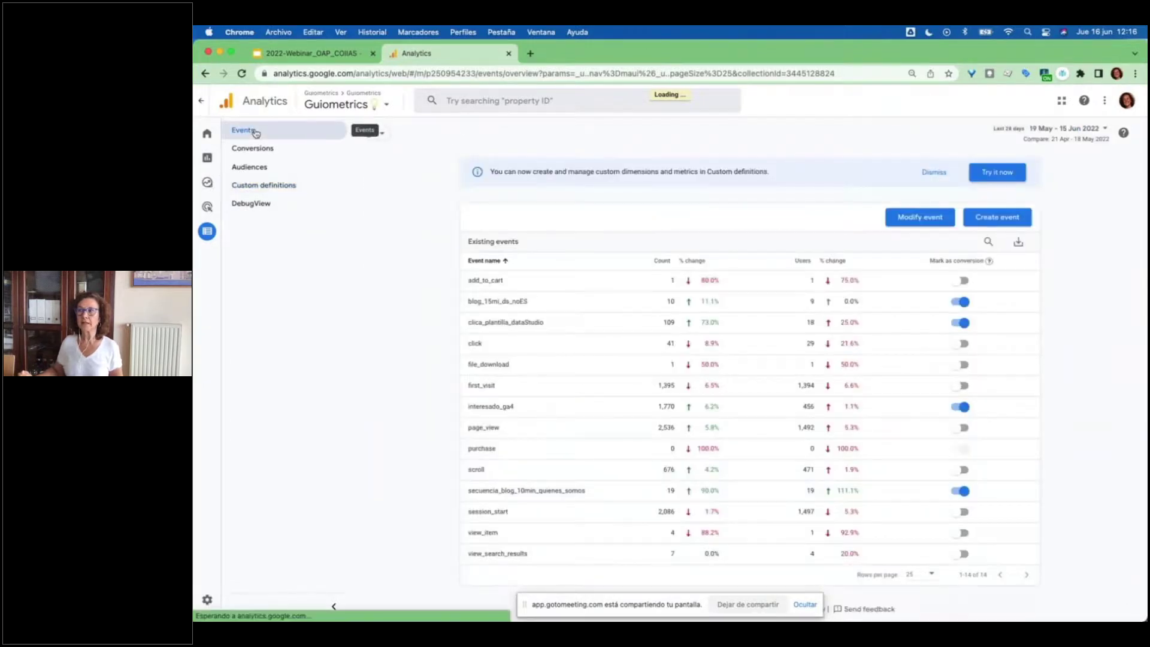
pyautogui.click(1017, 218)
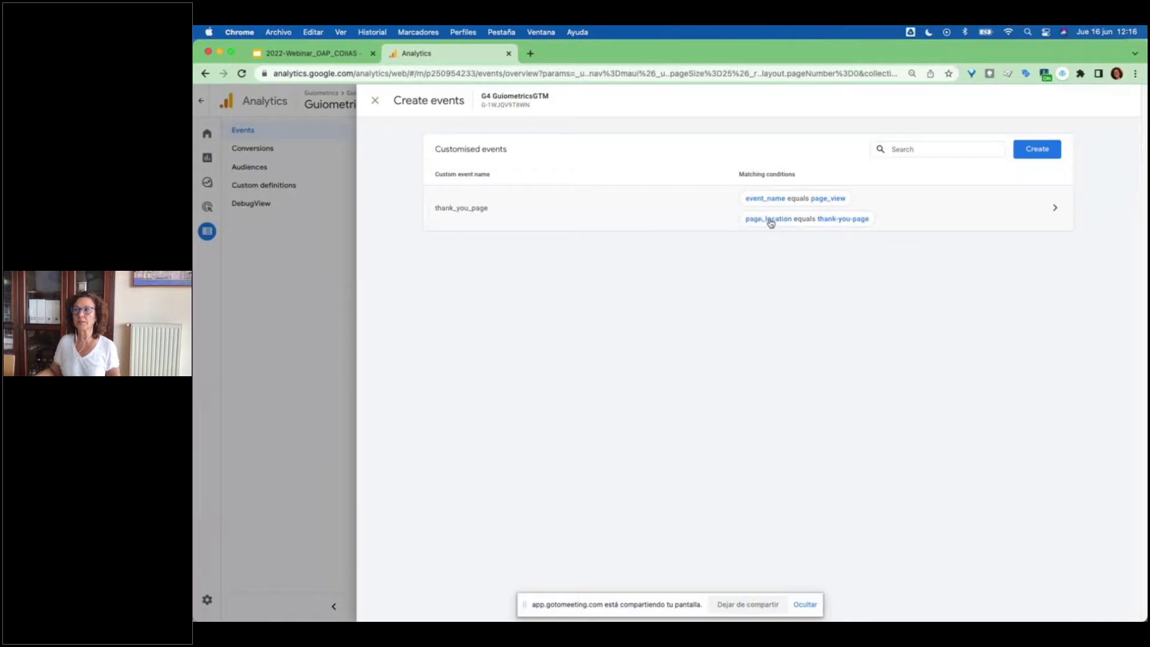
pyautogui.click(998, 213)
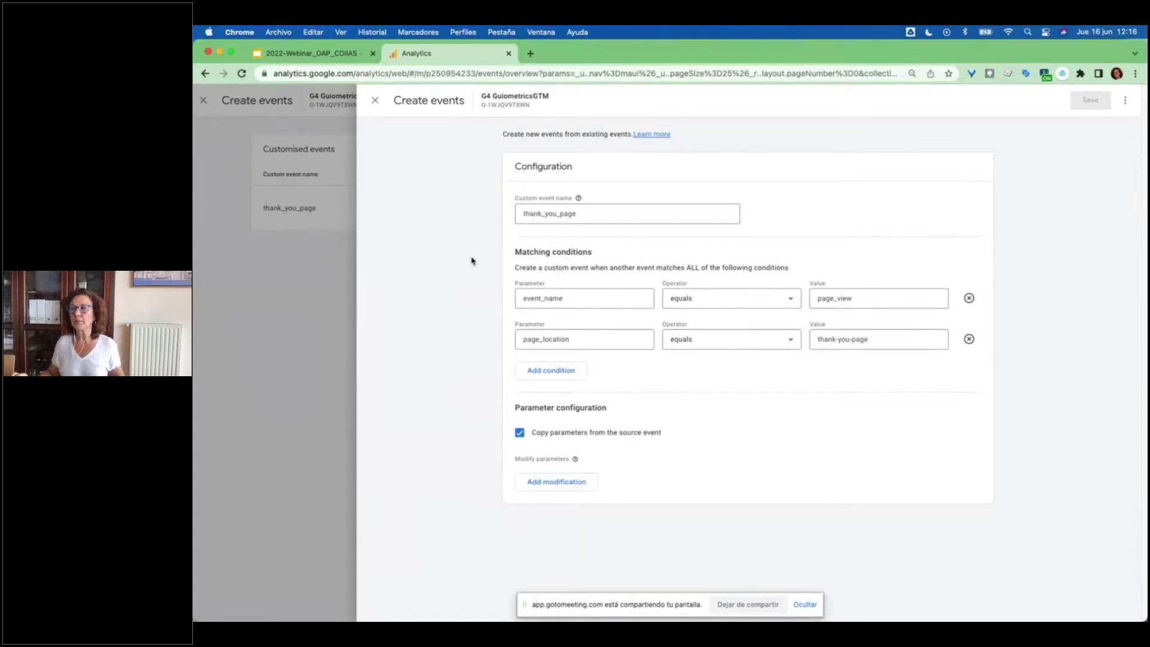
pyautogui.click(378, 107)
pyautogui.click(373, 101)
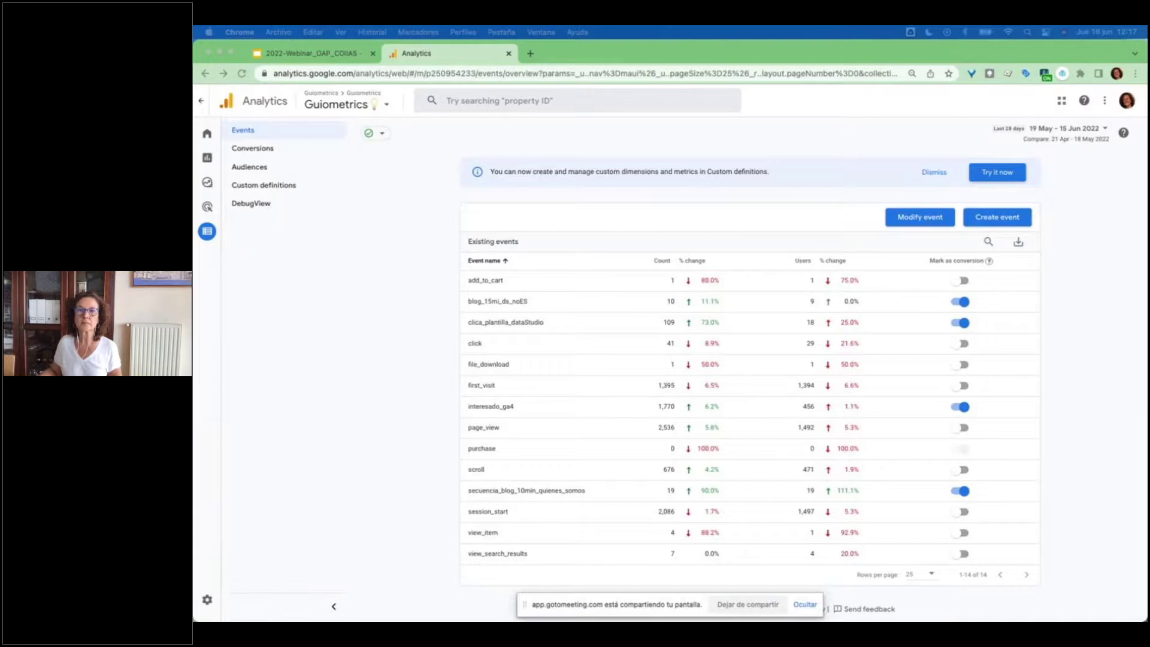
# - Return to the Google Slides presentation and advance to slide "4- Audiencias"
pyautogui.click(314, 60)
pyautogui.click(314, 60)
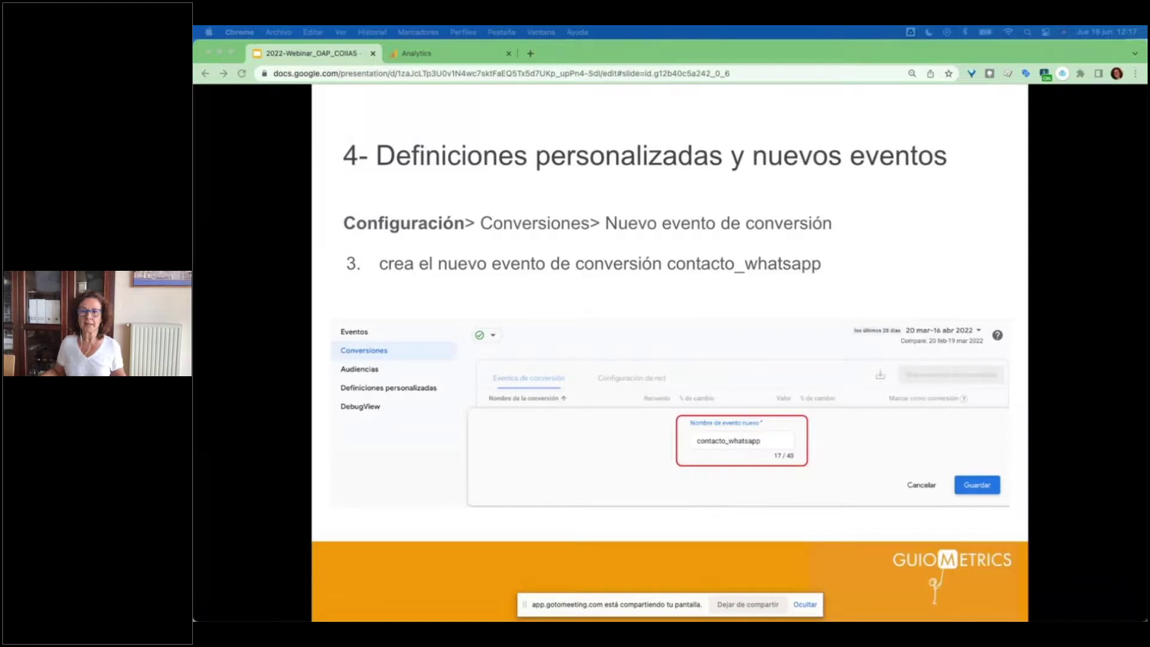
pyautogui.press('Right')
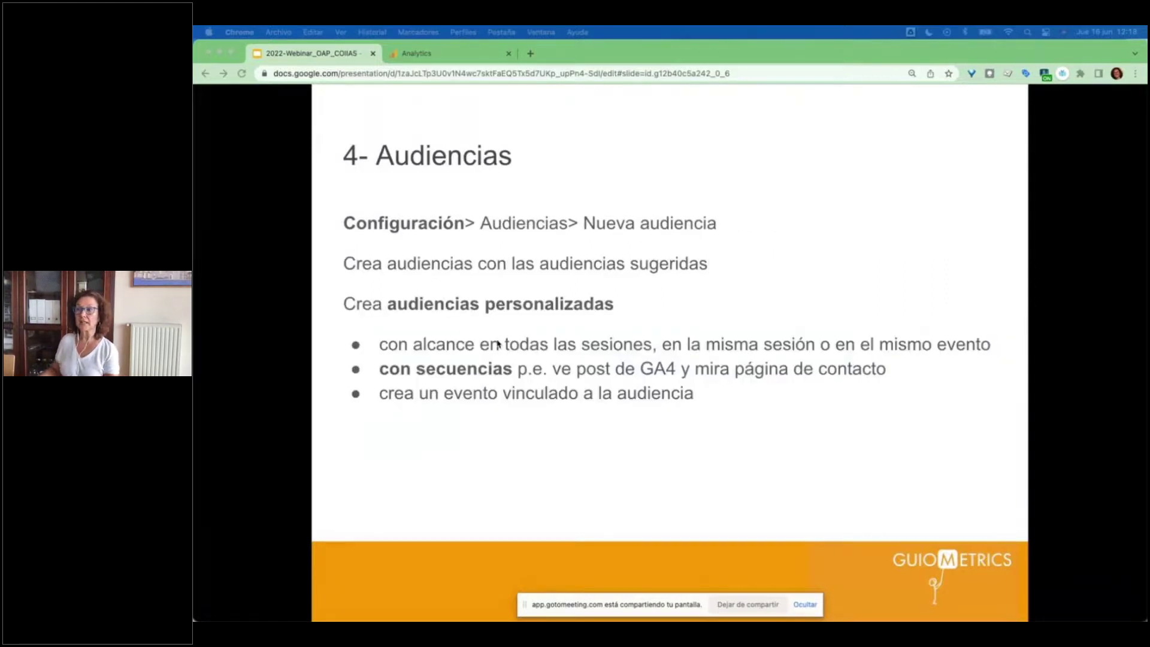
# - Switch to Google Analytics, start building a new audience, and examine the suggested general, template and predictive audiences
pyautogui.click(464, 57)
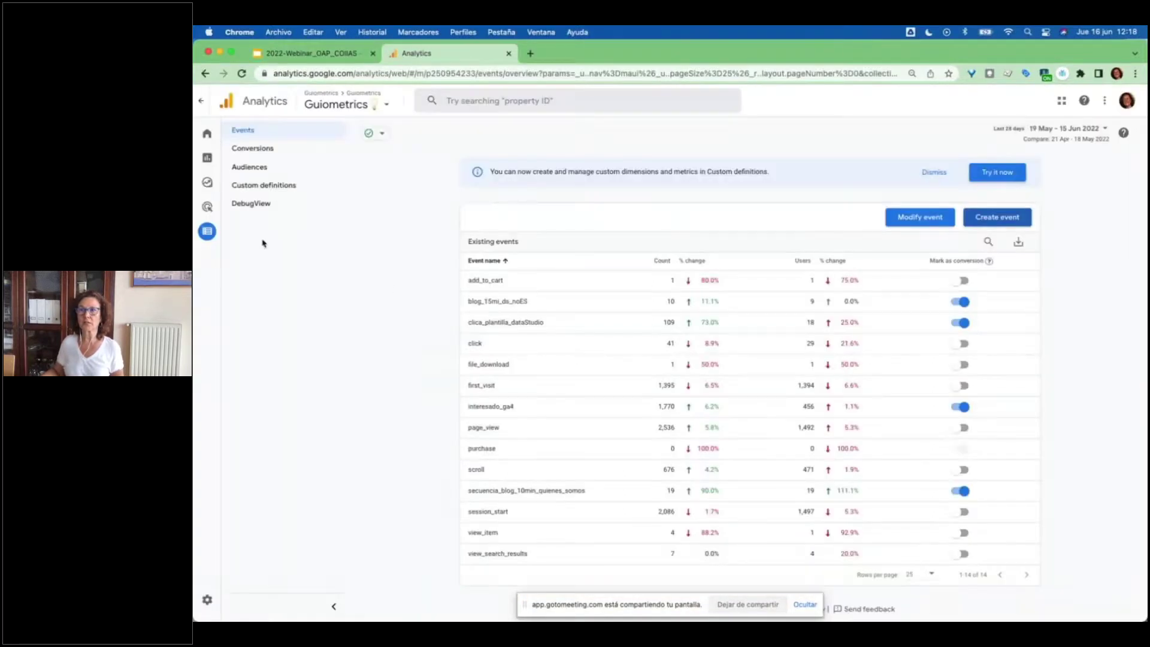
pyautogui.click(263, 171)
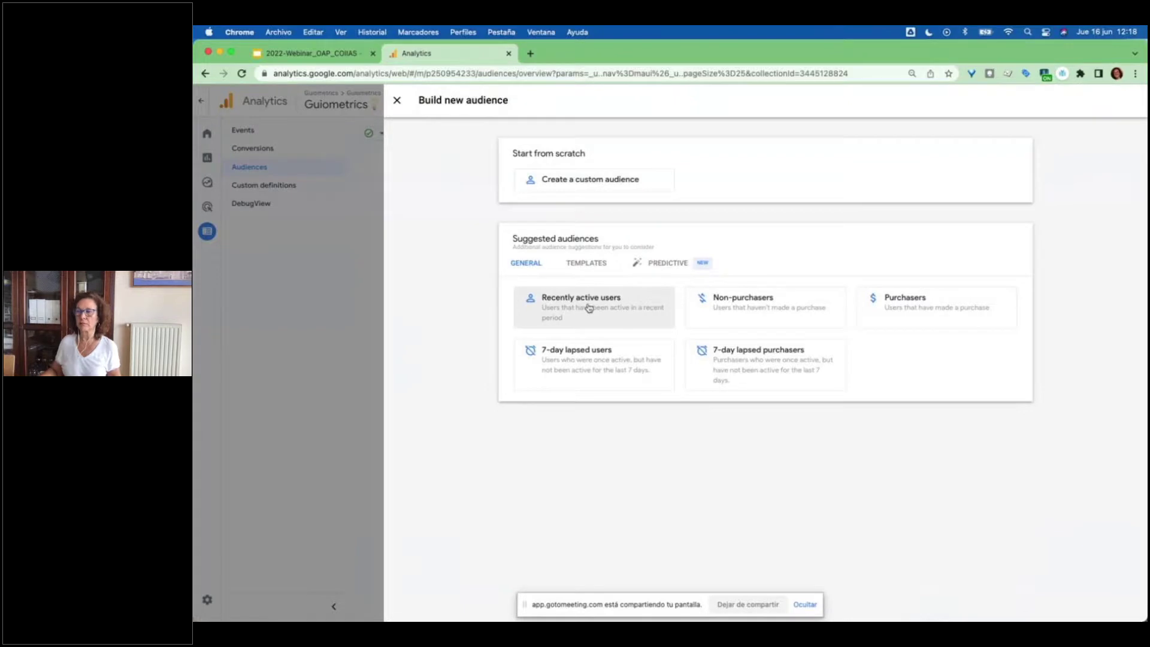
pyautogui.click(589, 268)
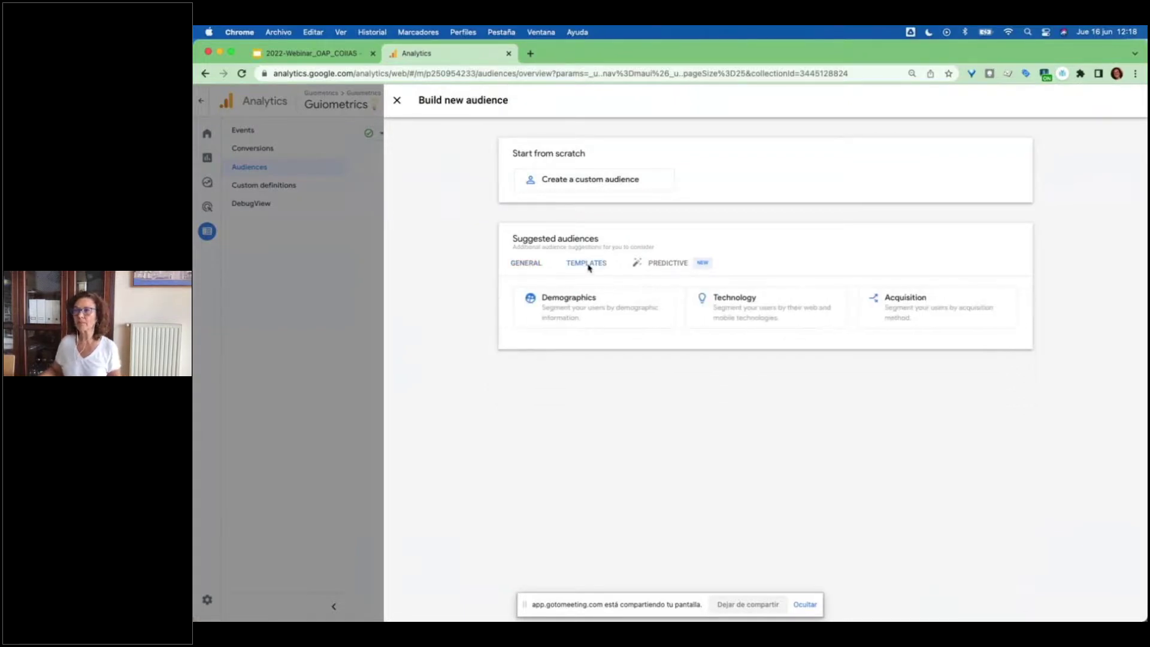
pyautogui.click(660, 266)
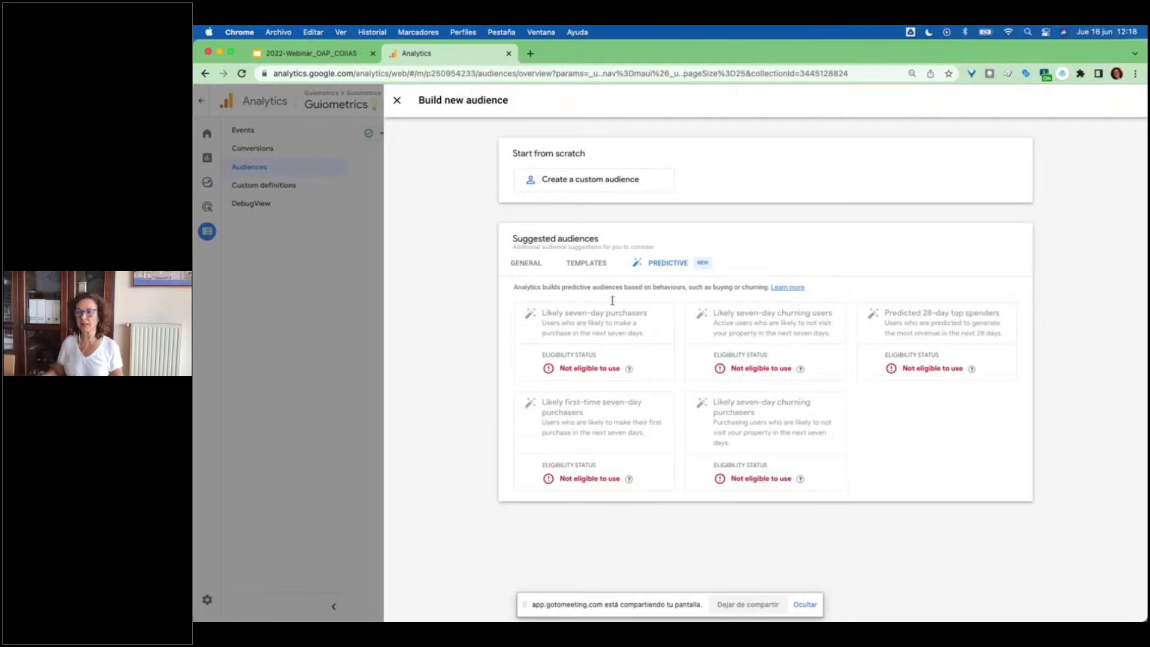
# - Start a custom audience from scratch, add a sequence, and enable the sequence's time constraint
pyautogui.click(593, 186)
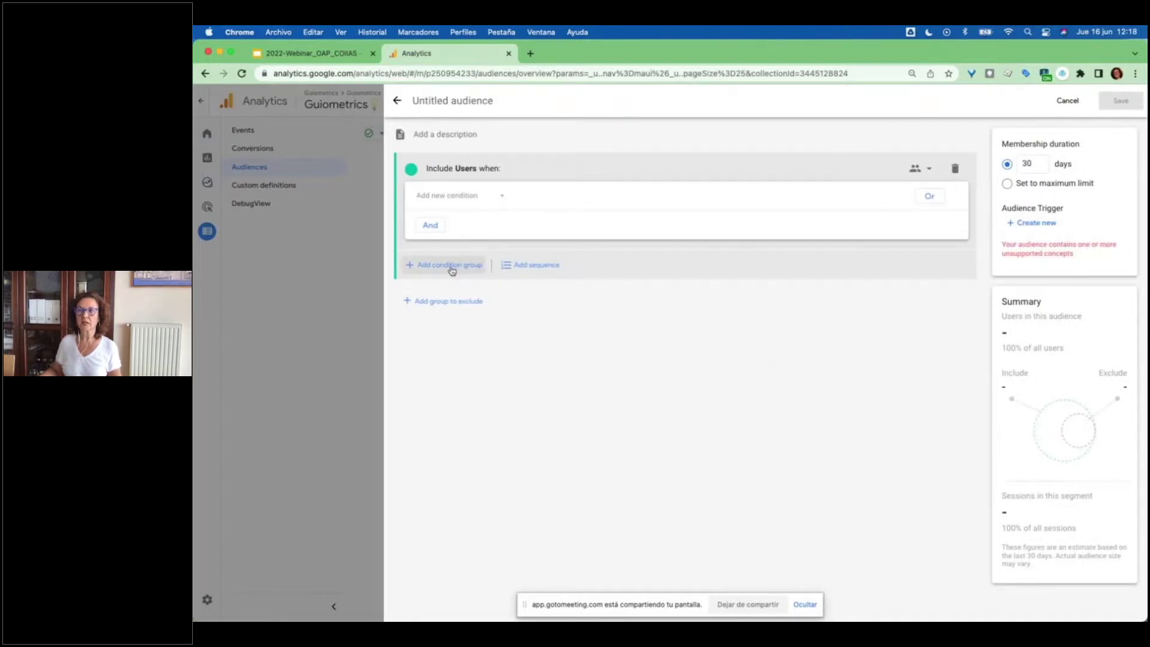
pyautogui.click(521, 272)
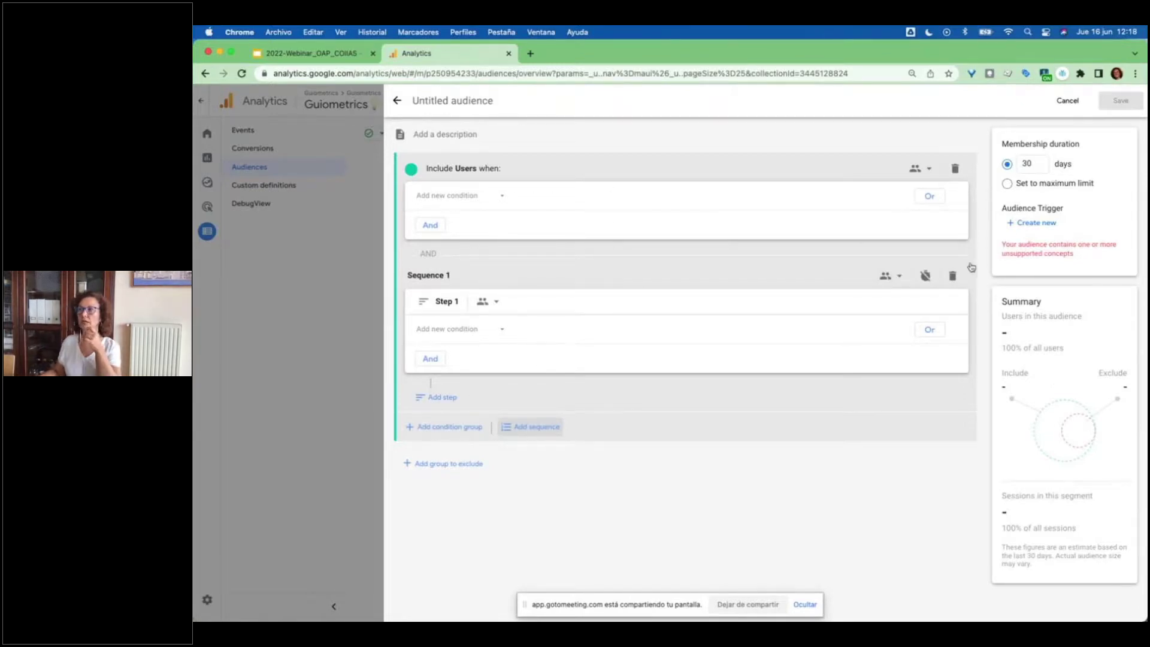
pyautogui.click(923, 279)
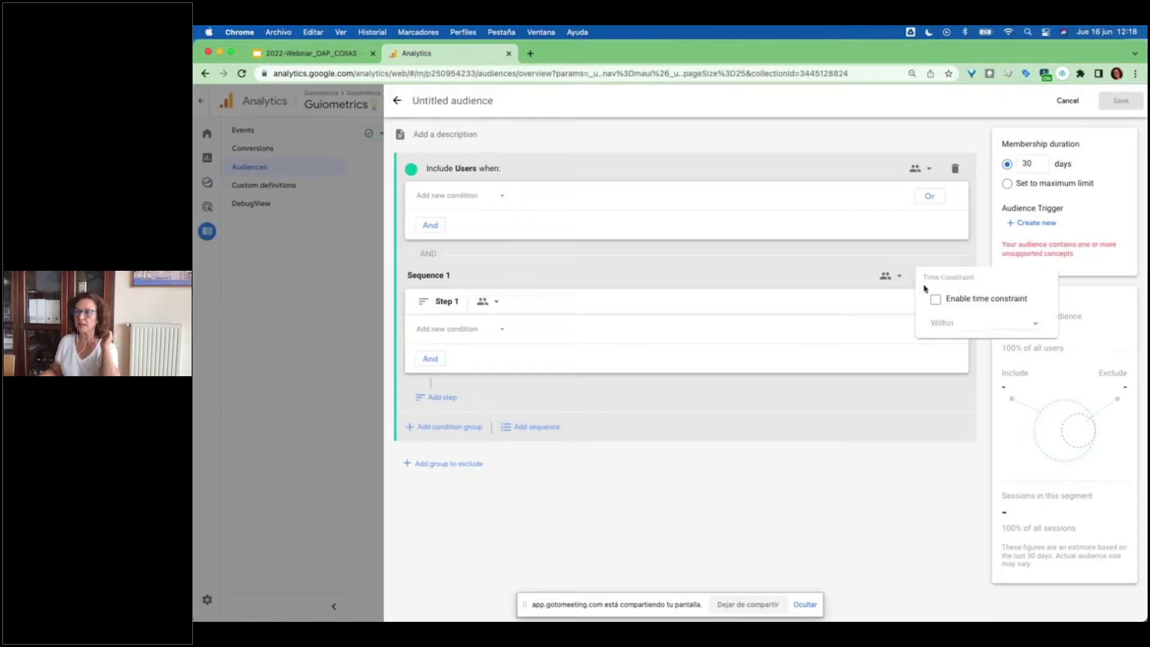
pyautogui.click(936, 299)
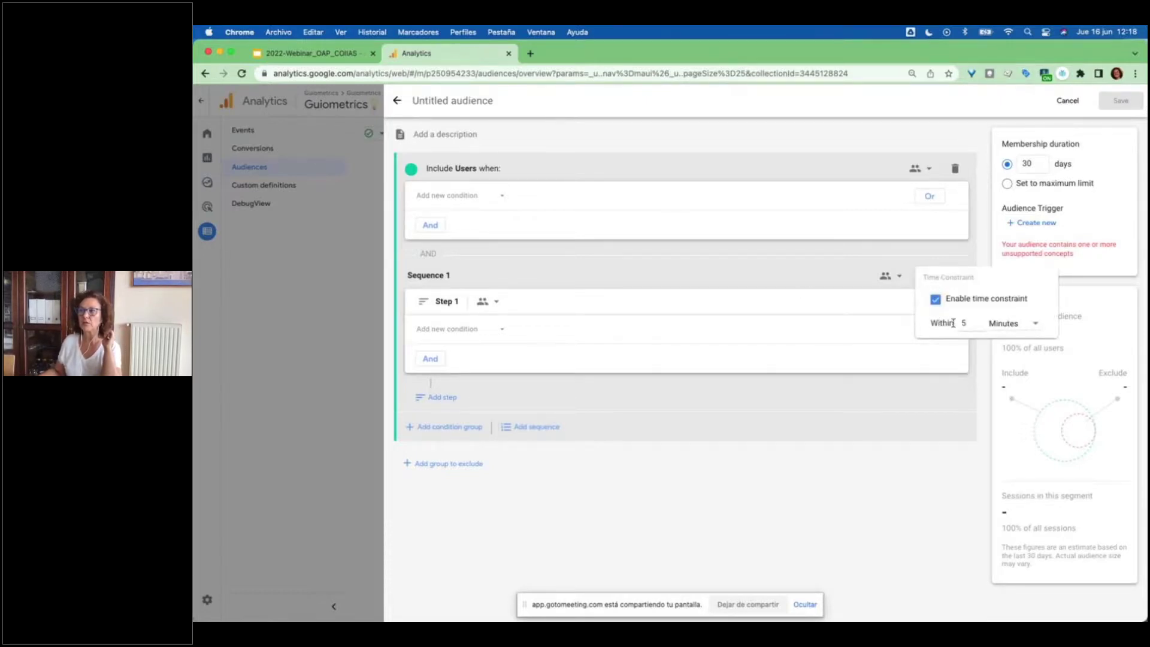
# - Examine the time units offered for the sequence's time constraint and discard the untitled audience
pyautogui.click(1039, 325)
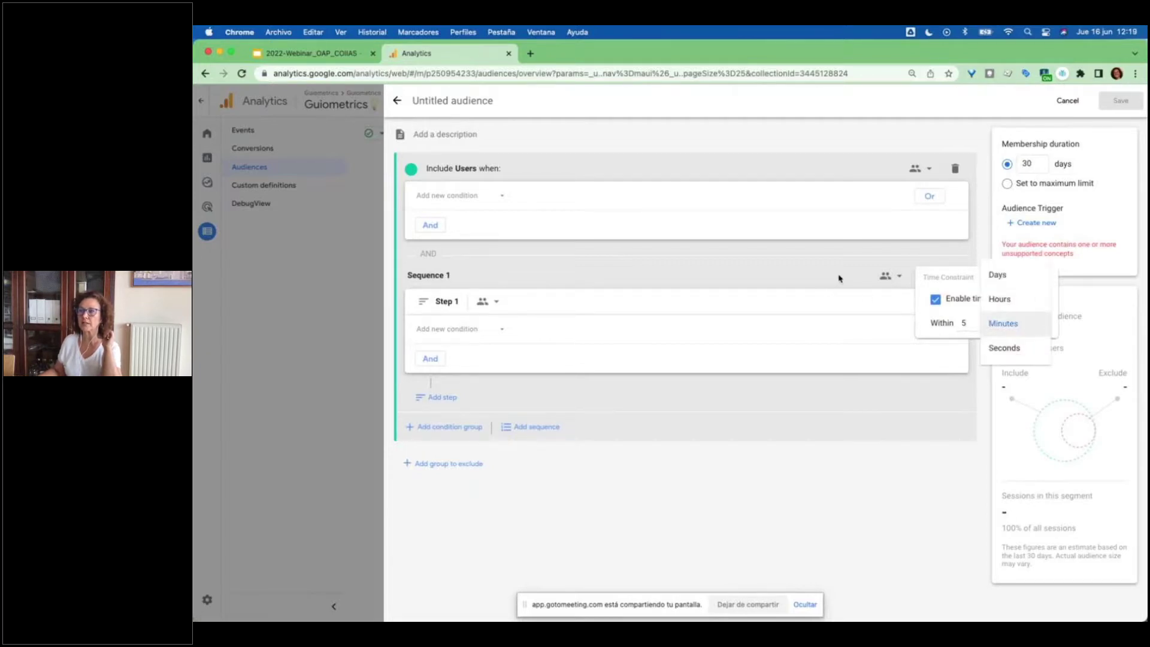
pyautogui.click(627, 230)
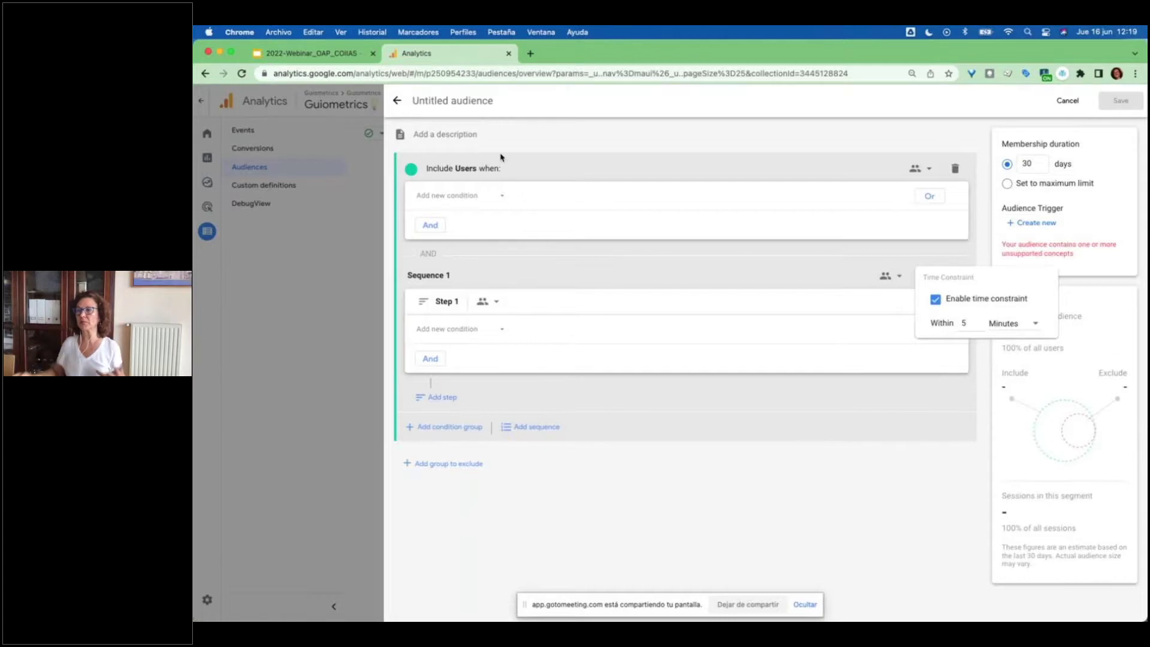
pyautogui.click(1058, 102)
pyautogui.click(1065, 102)
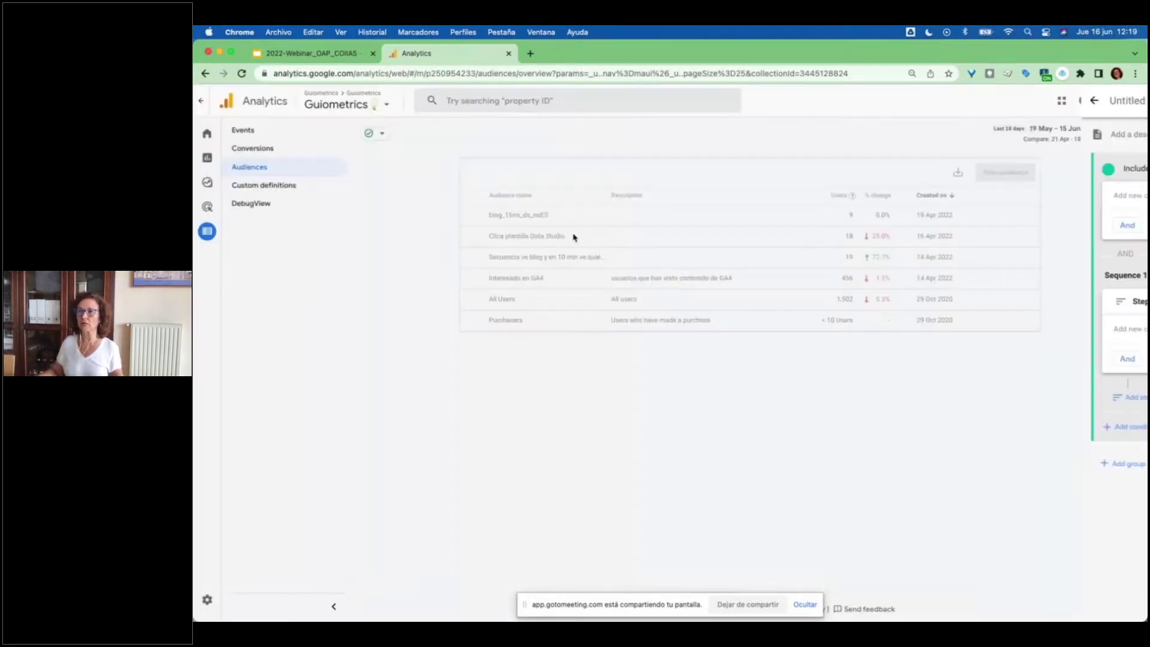
# - Switch to the Google Slides presentation and advance through the "4- Audiencias" slides to the one about creating a linked event
pyautogui.click(299, 55)
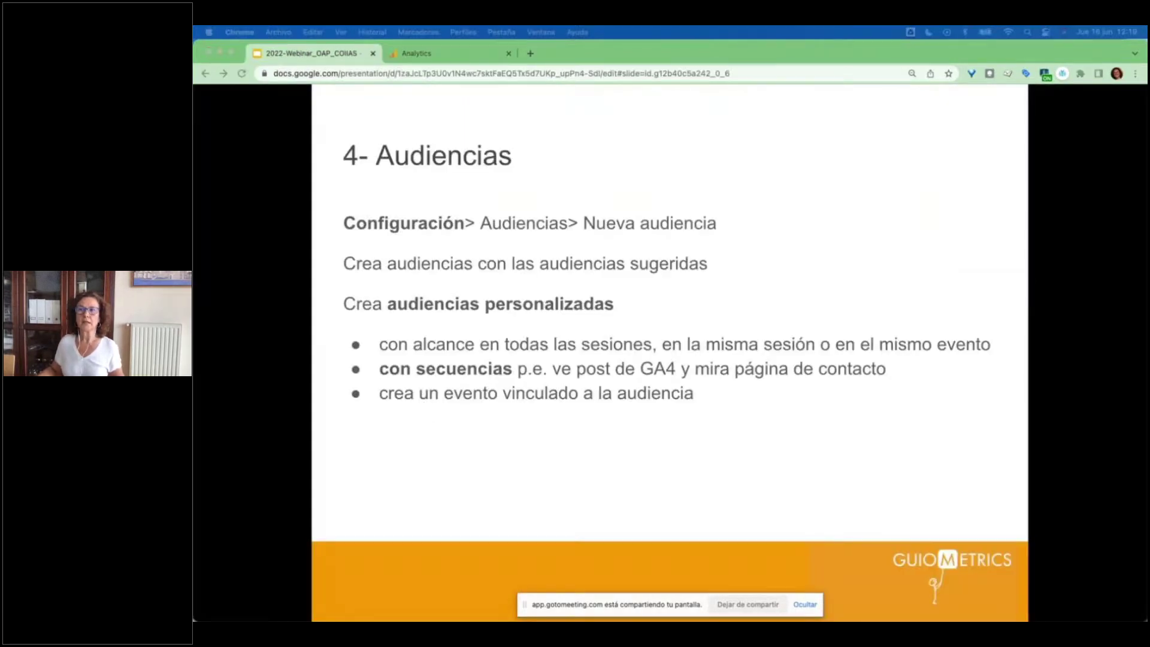
pyautogui.press('Right')
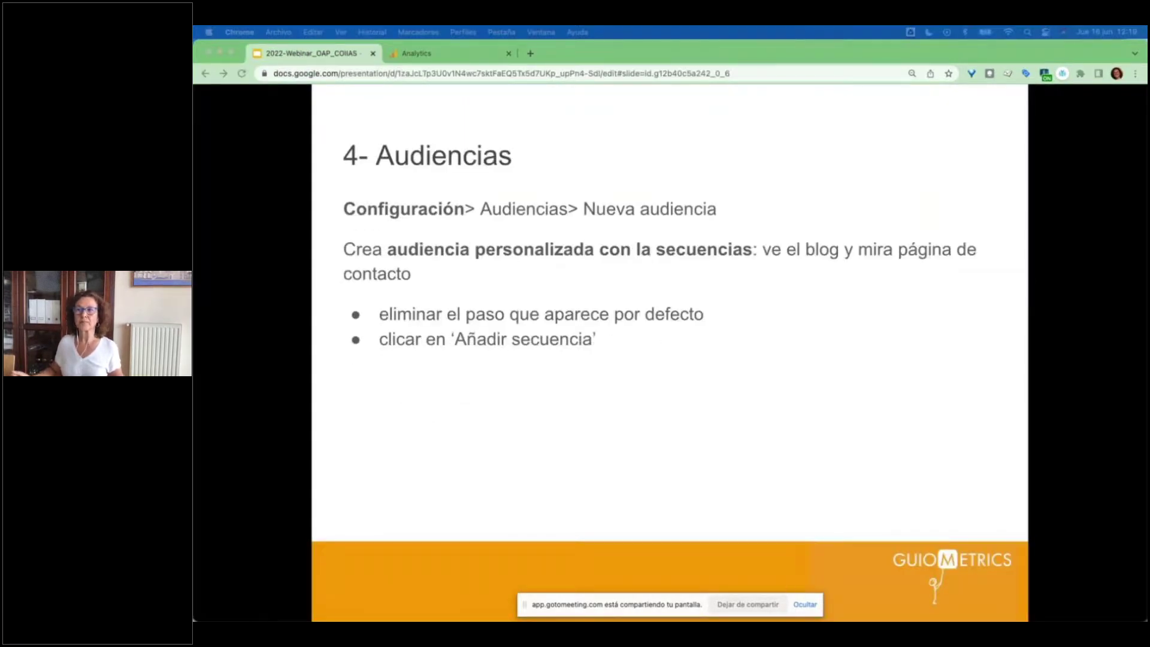
pyautogui.press('Right')
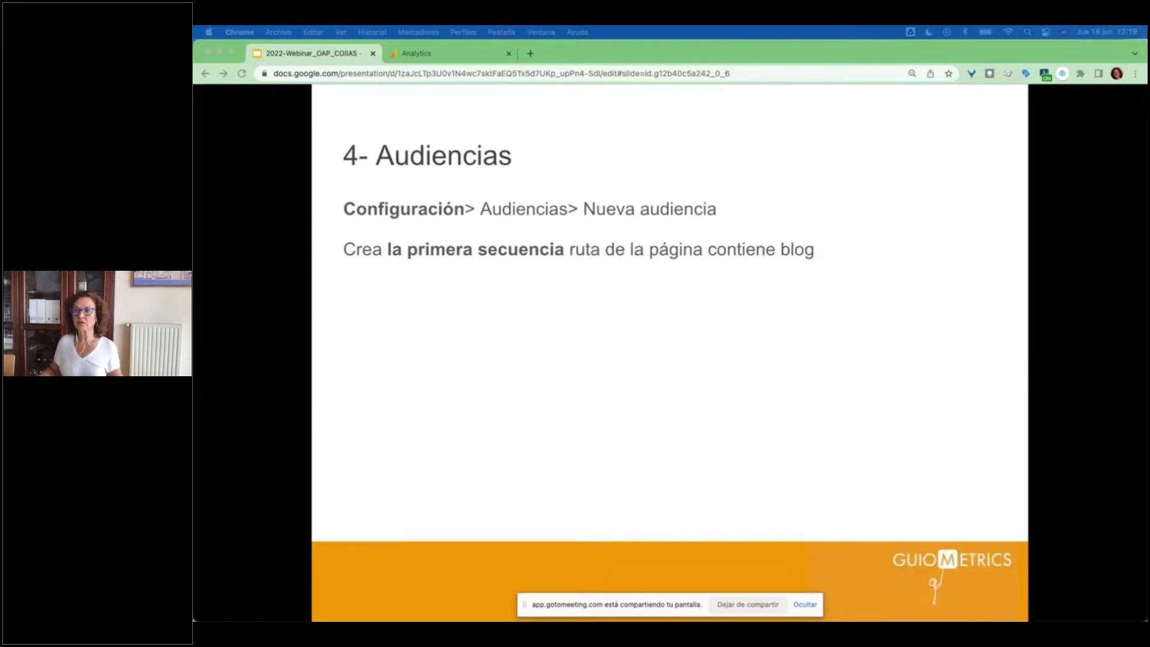
pyautogui.press('Right')
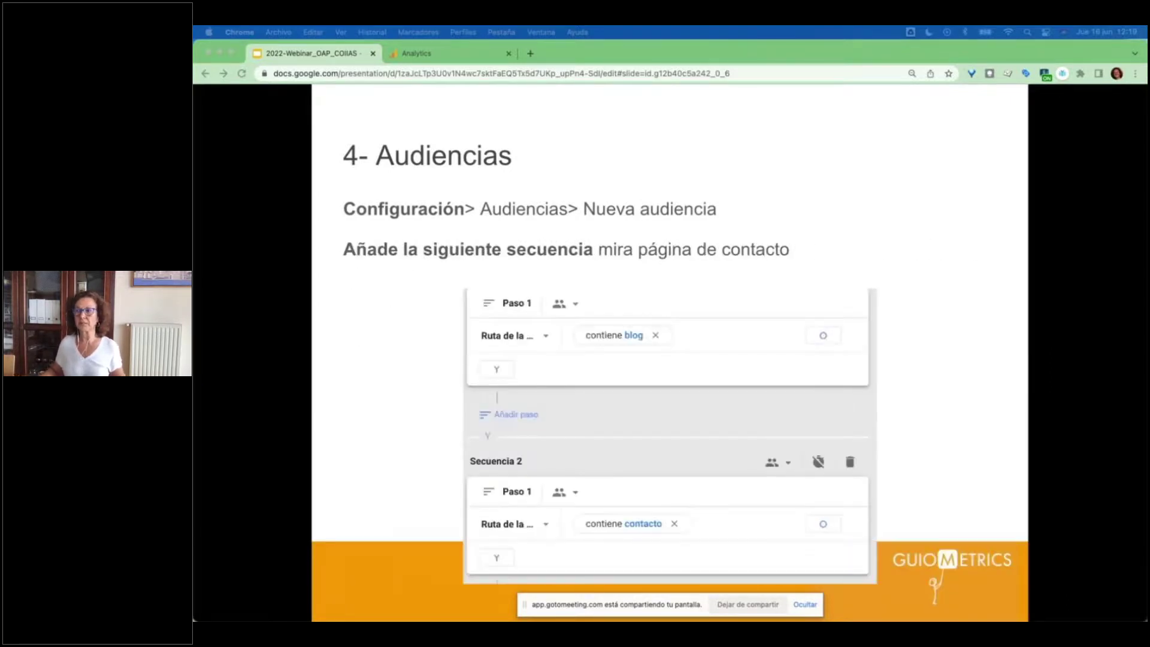
pyautogui.press('Right')
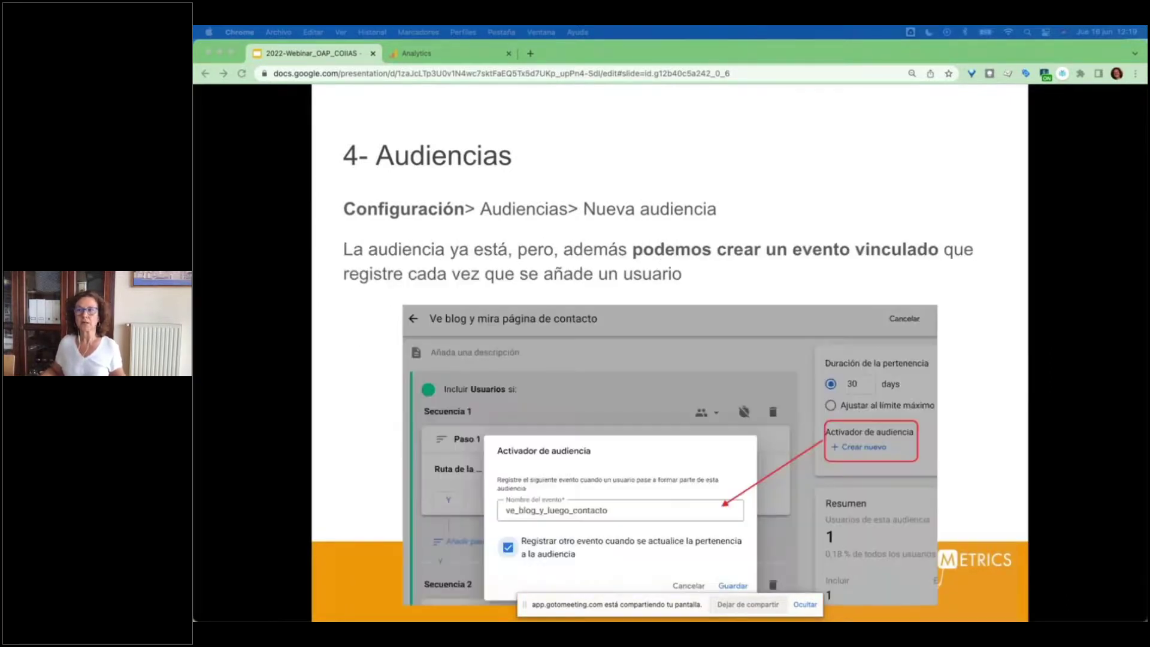
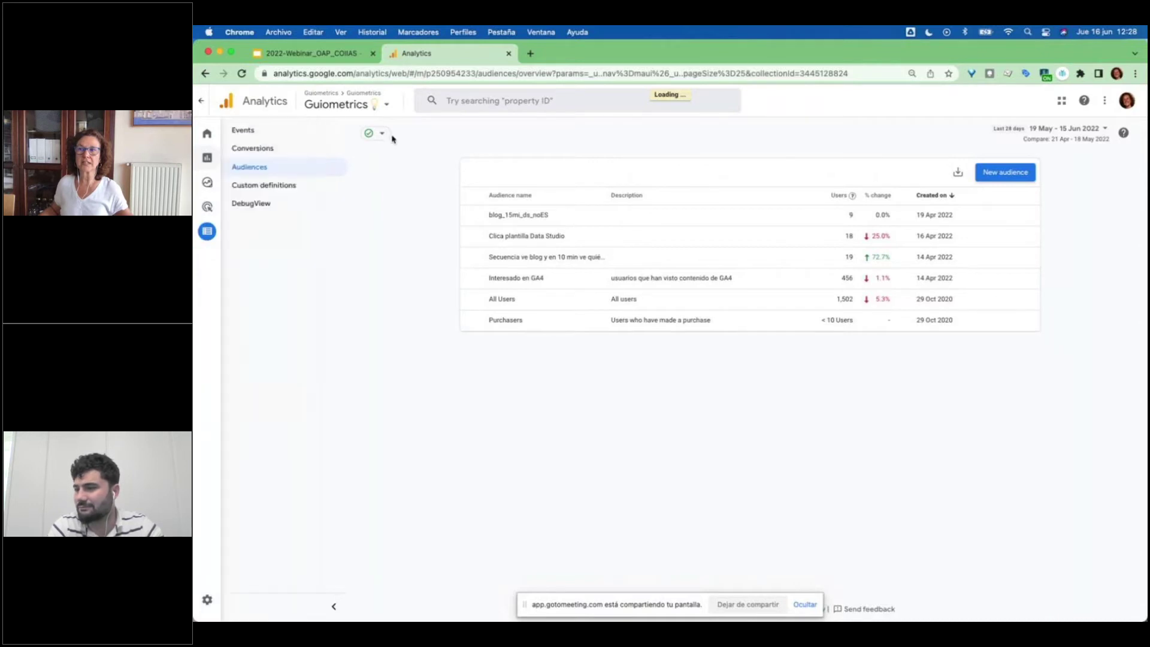
# - Switch to Google Analytics and open the Pages and screens report from the Engagement reports
pyautogui.click(217, 159)
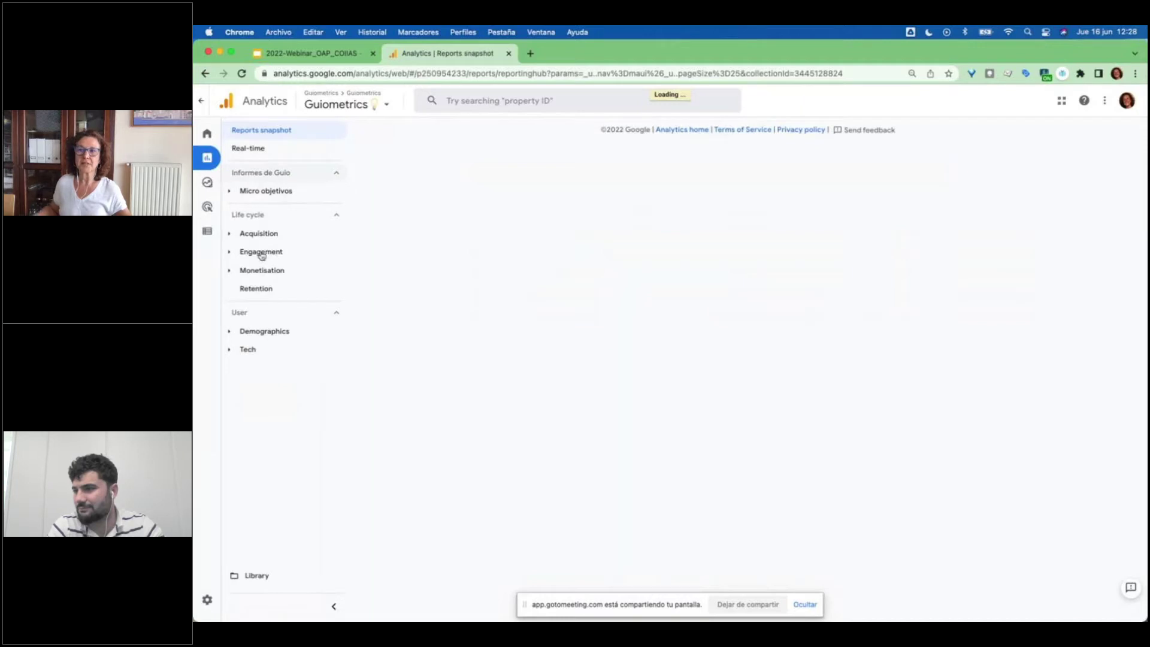
pyautogui.click(262, 255)
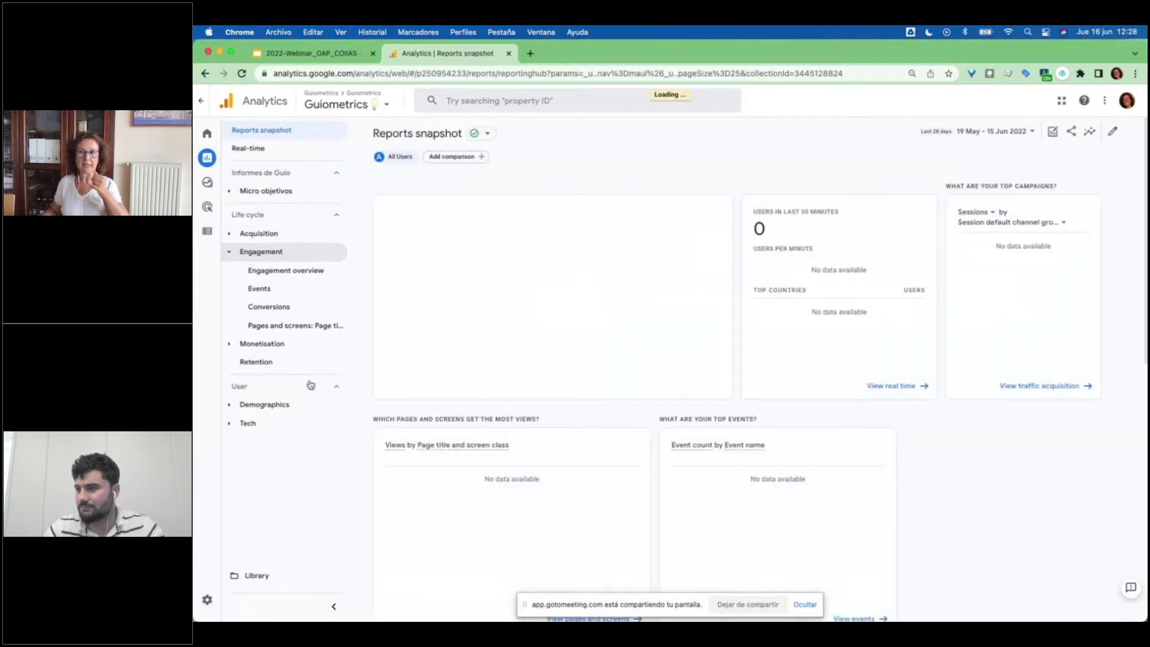
pyautogui.click(295, 328)
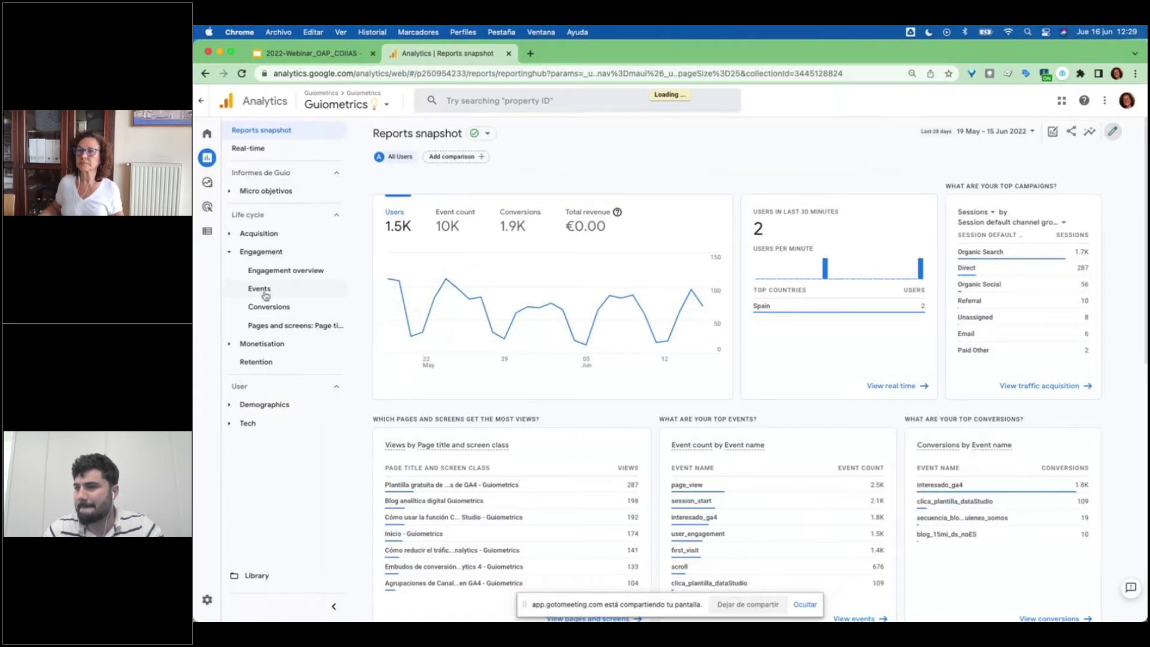
pyautogui.click(285, 326)
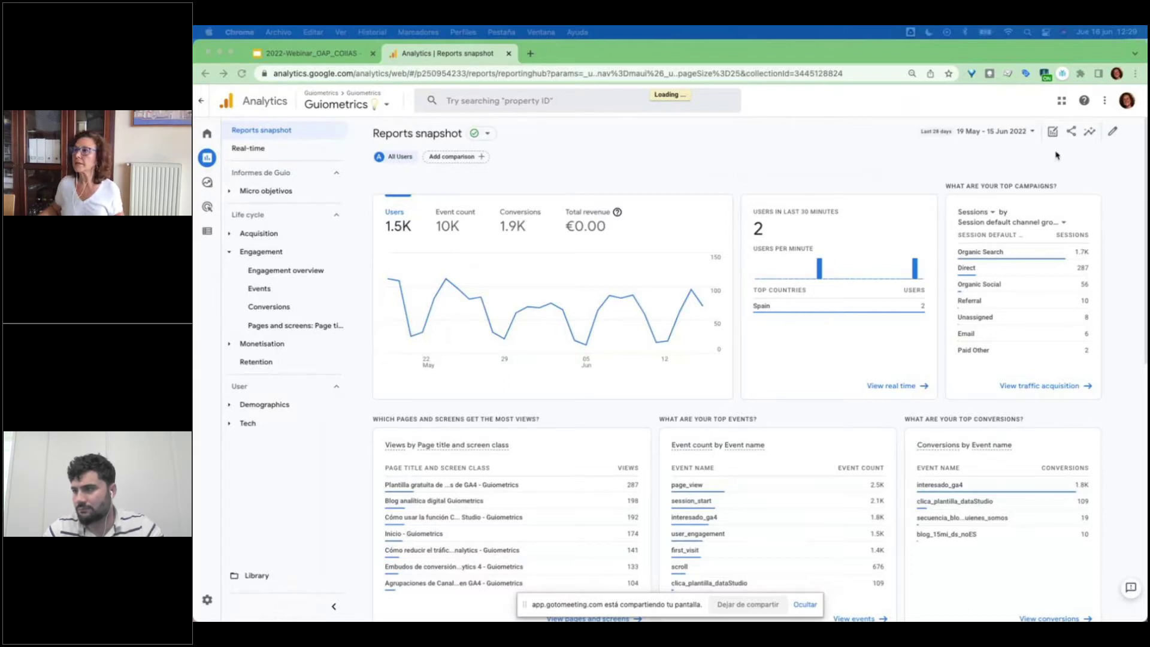
pyautogui.click(1111, 131)
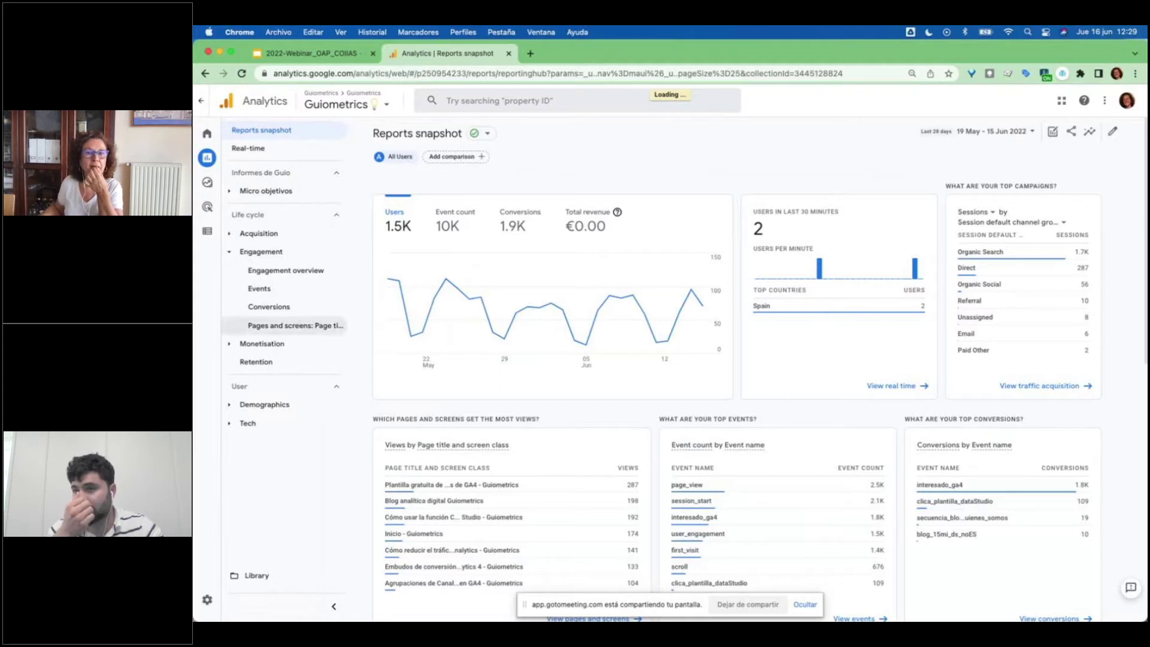
pyautogui.click(295, 325)
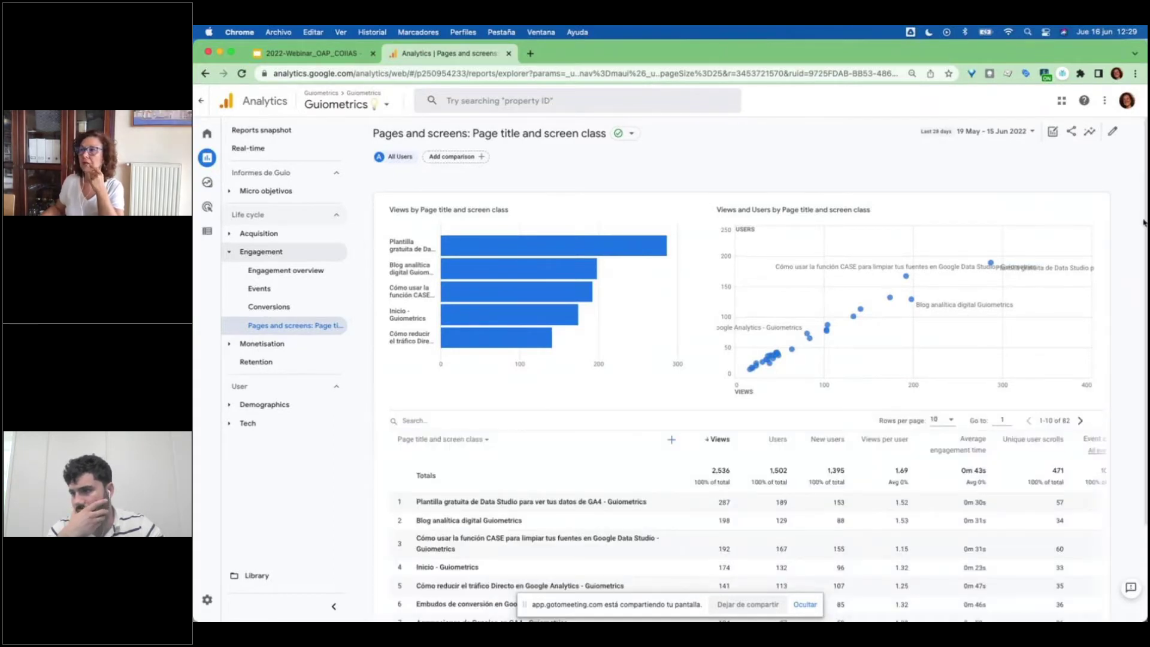
# - Open the Pages and screens report for customisation and examine the dimensions that can be added to it
pyautogui.click(1114, 132)
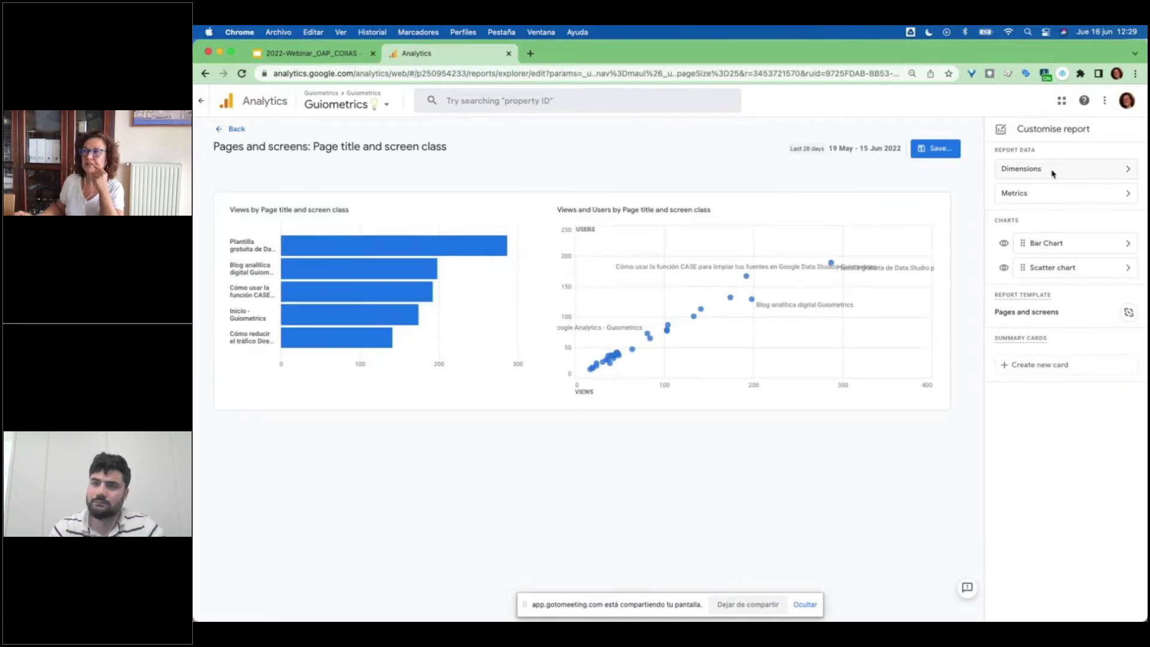
pyautogui.click(1053, 172)
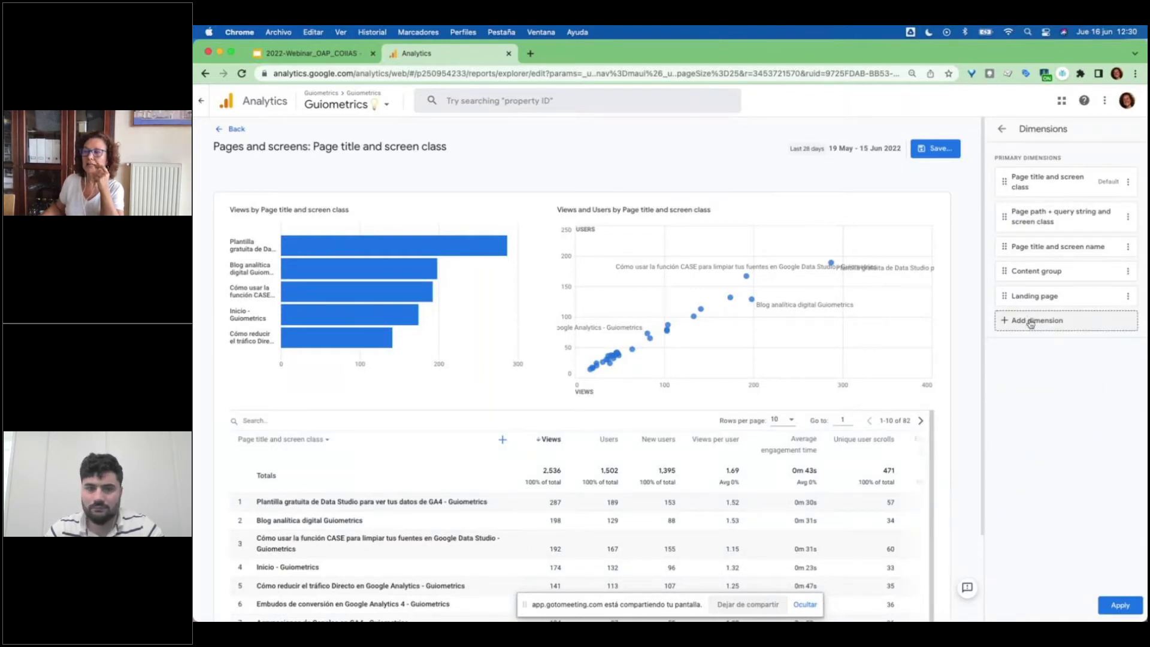
pyautogui.click(1030, 322)
pyautogui.scroll(-10, 1030, 323)
pyautogui.scroll(-4, 1030, 323)
pyautogui.scroll(2, 1030, 320)
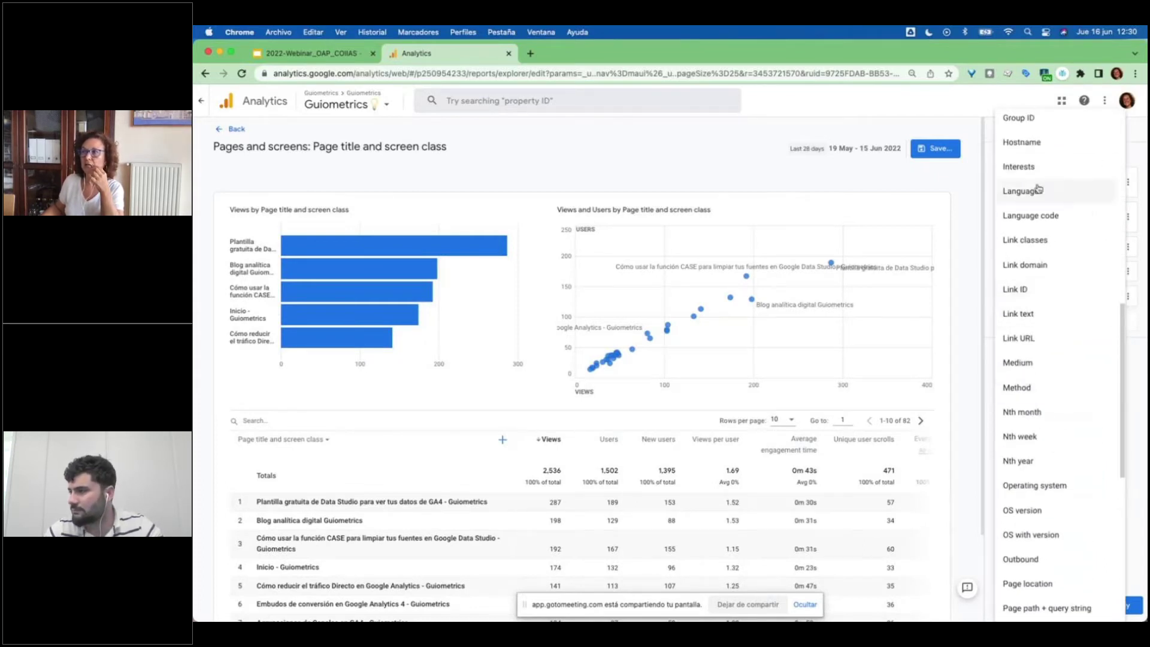
pyautogui.click(972, 109)
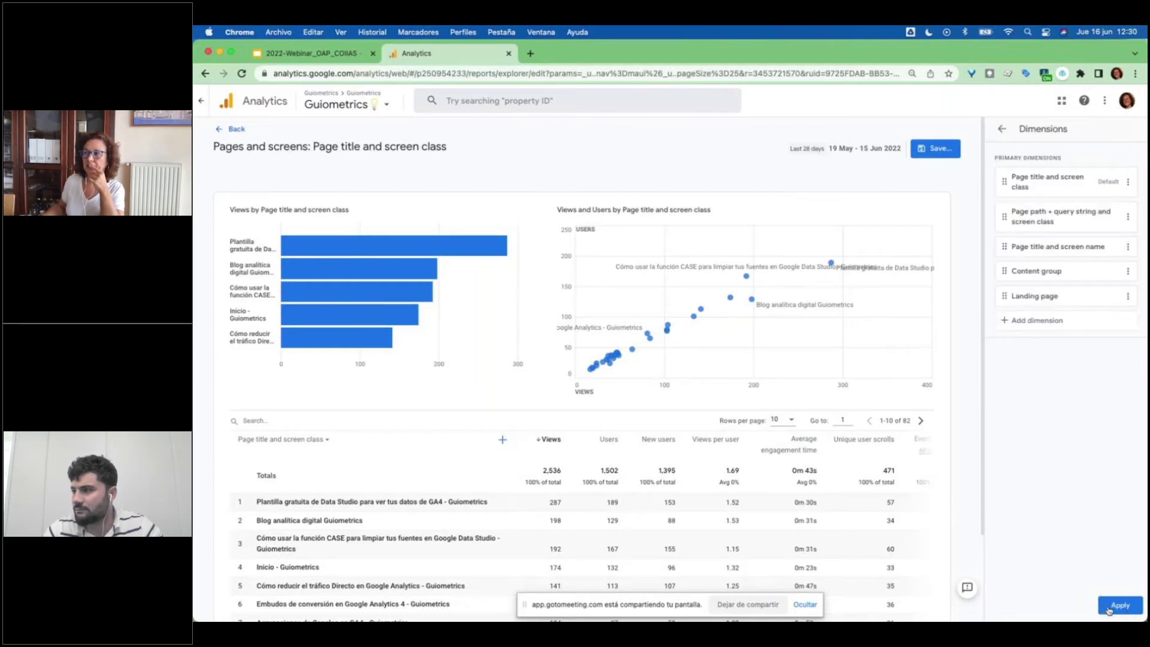
# - Save the customisation to the current Pages and screens report and check the primary dimensions offered in its table
pyautogui.click(933, 150)
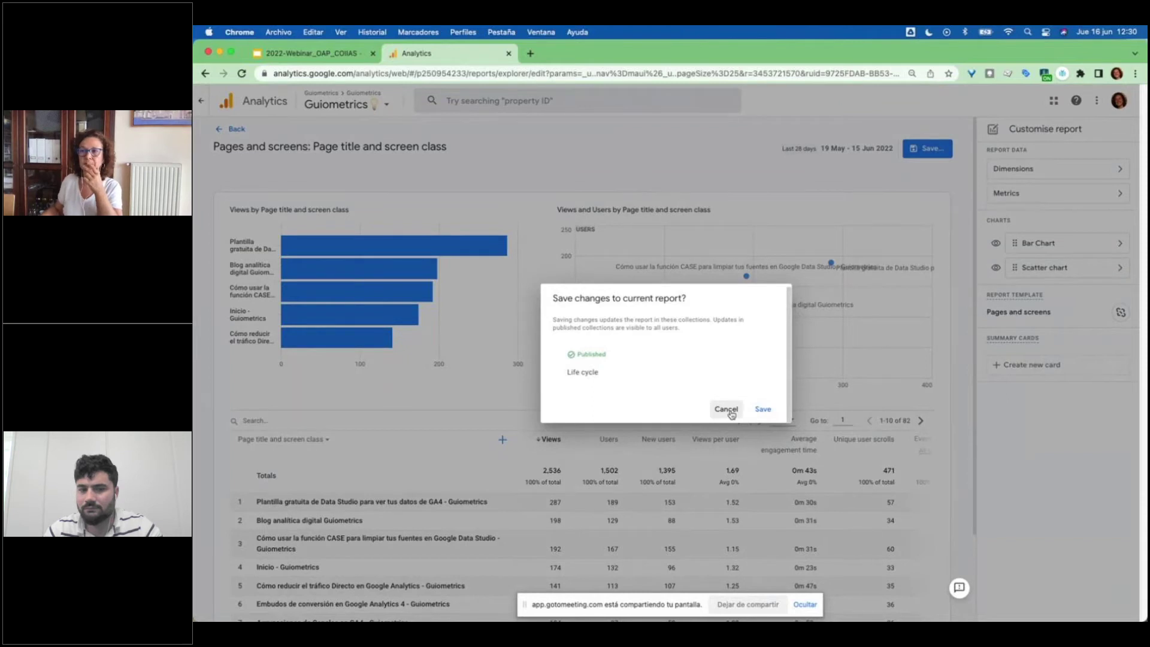
pyautogui.click(761, 410)
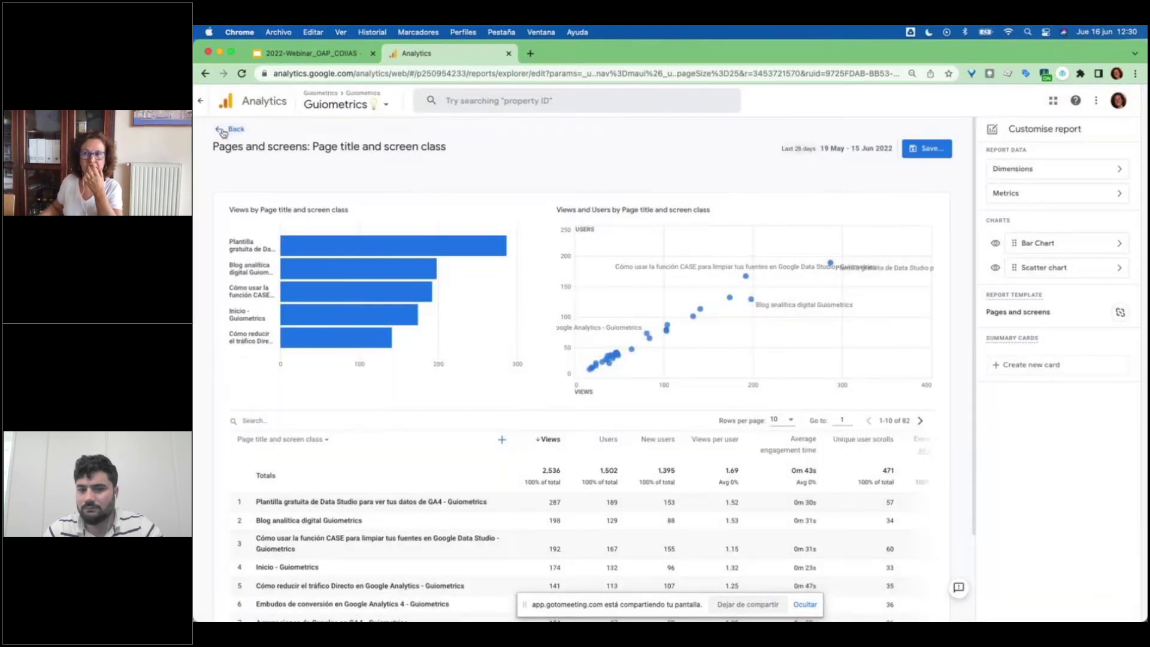
pyautogui.click(222, 130)
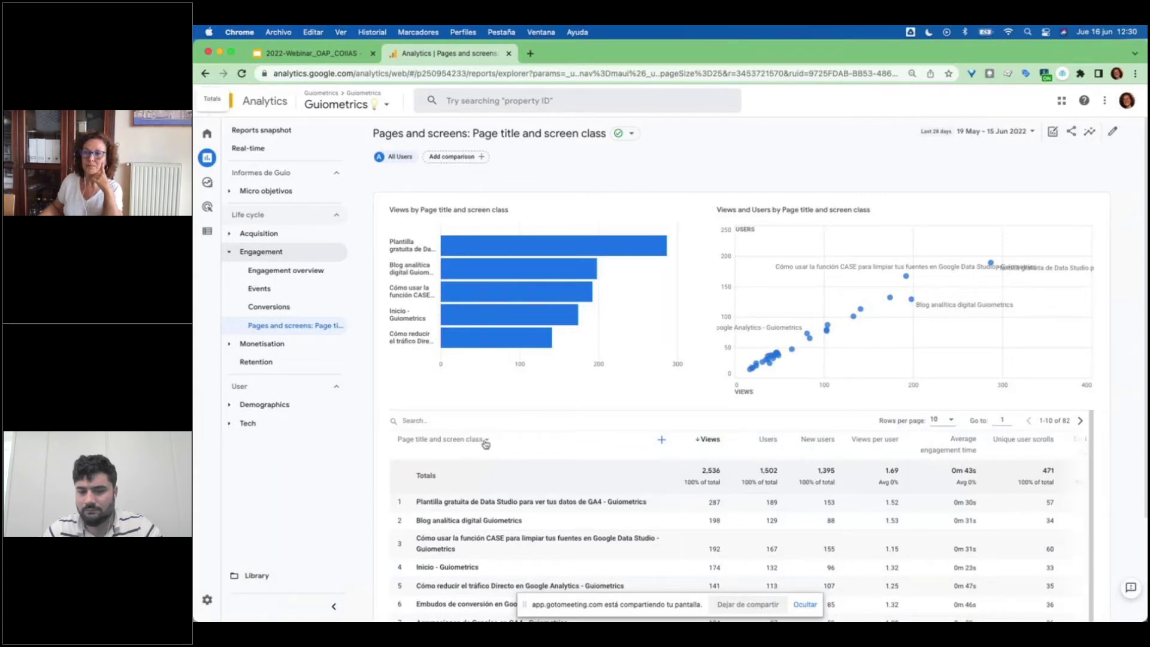
pyautogui.click(480, 444)
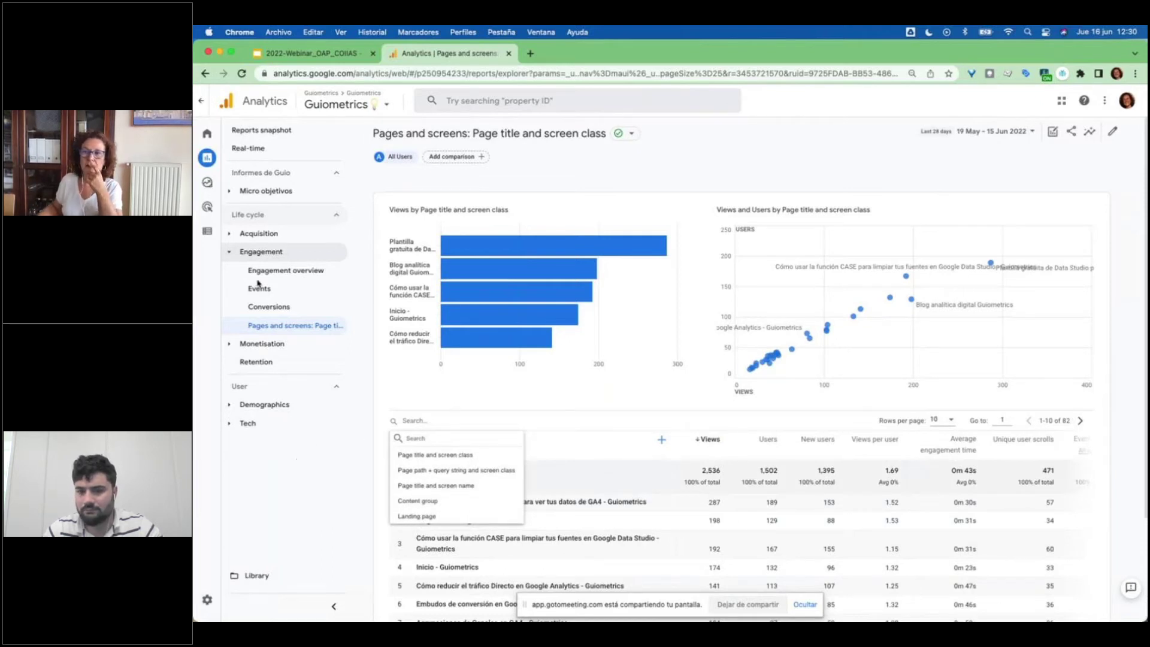
# - In the custom event thank_you_page, set the page_location condition's operator to "contains" and save the event
pyautogui.click(207, 233)
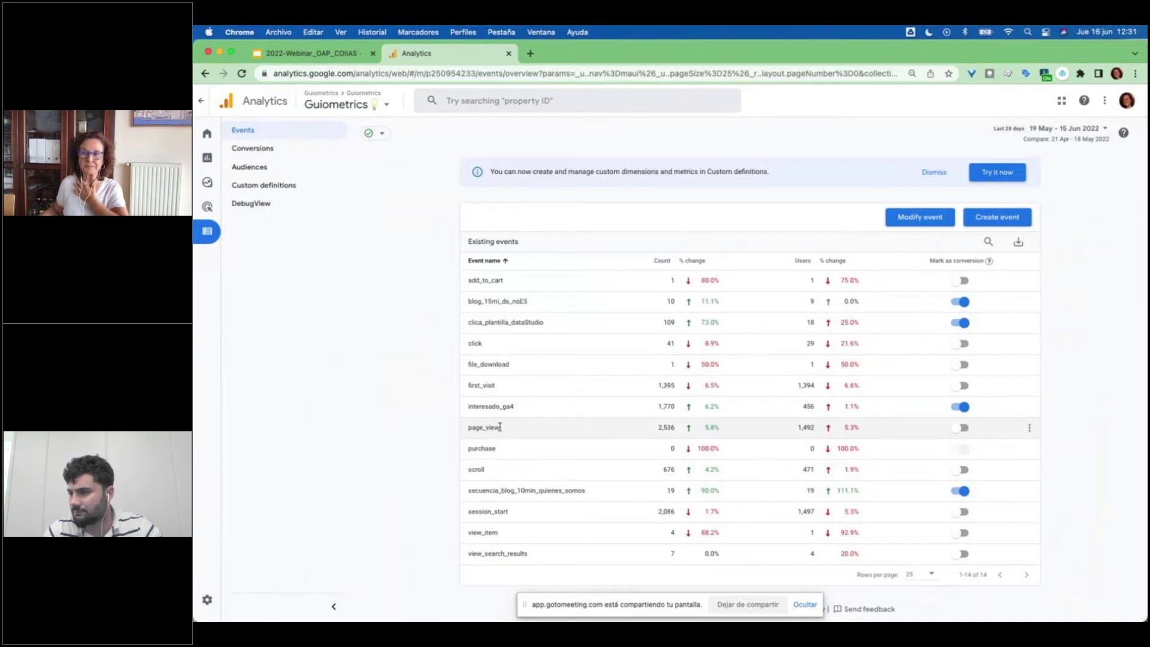
pyautogui.click(993, 220)
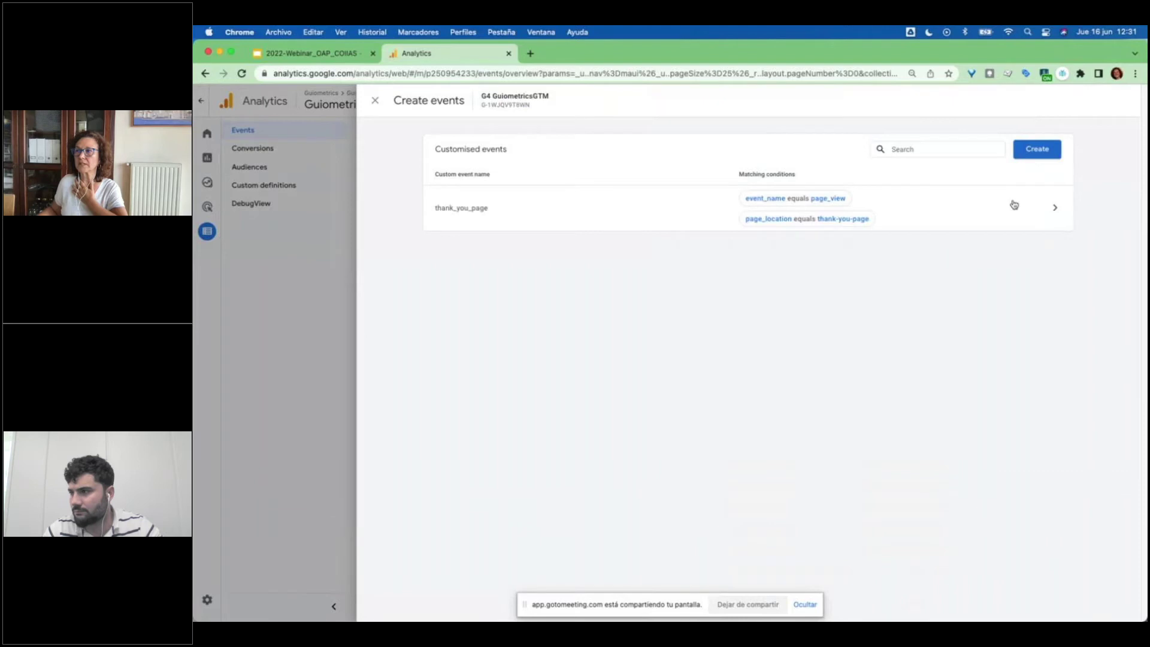
pyautogui.click(1024, 209)
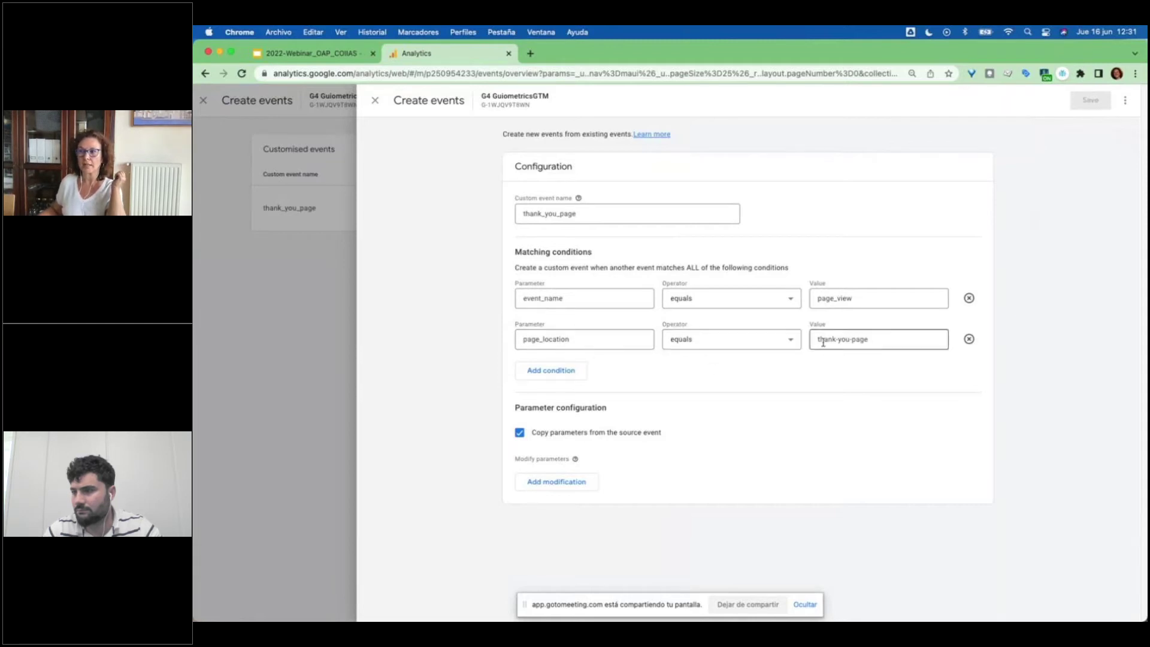
pyautogui.click(740, 345)
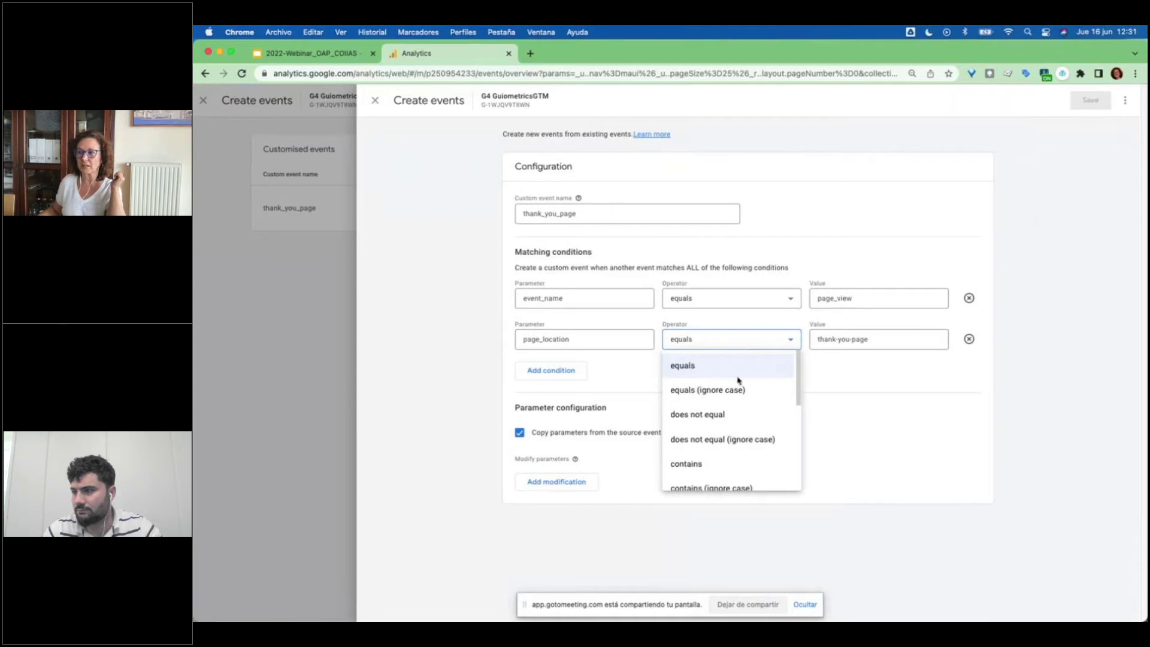
pyautogui.scroll(-2, 732, 420)
pyautogui.click(731, 429)
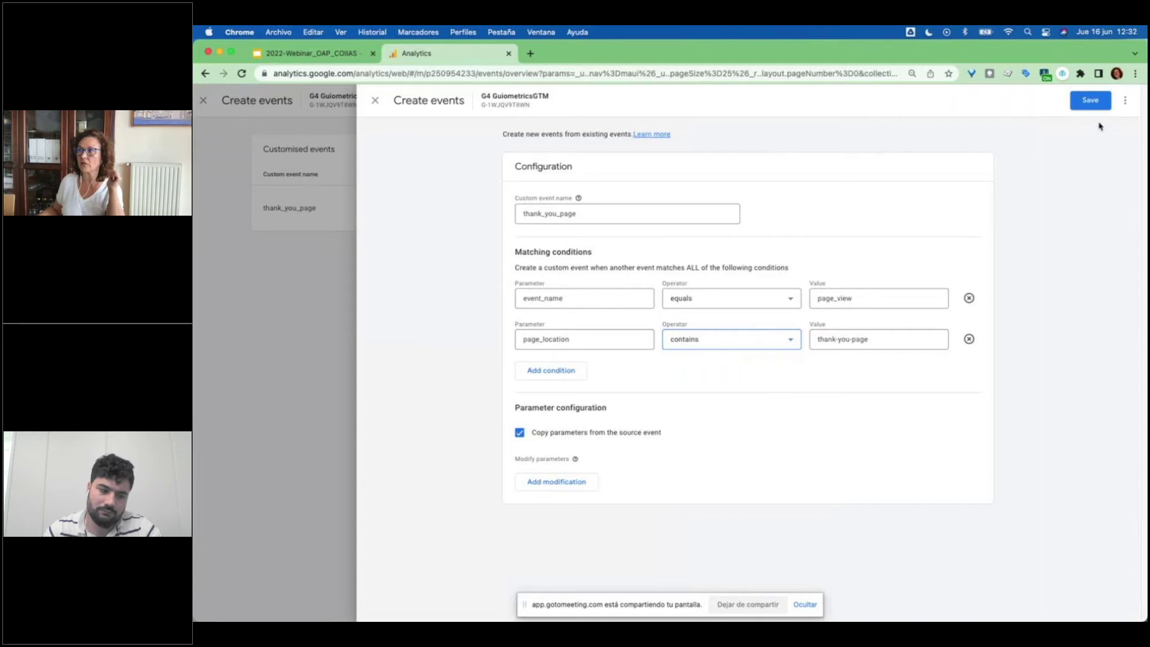
pyautogui.click(1085, 100)
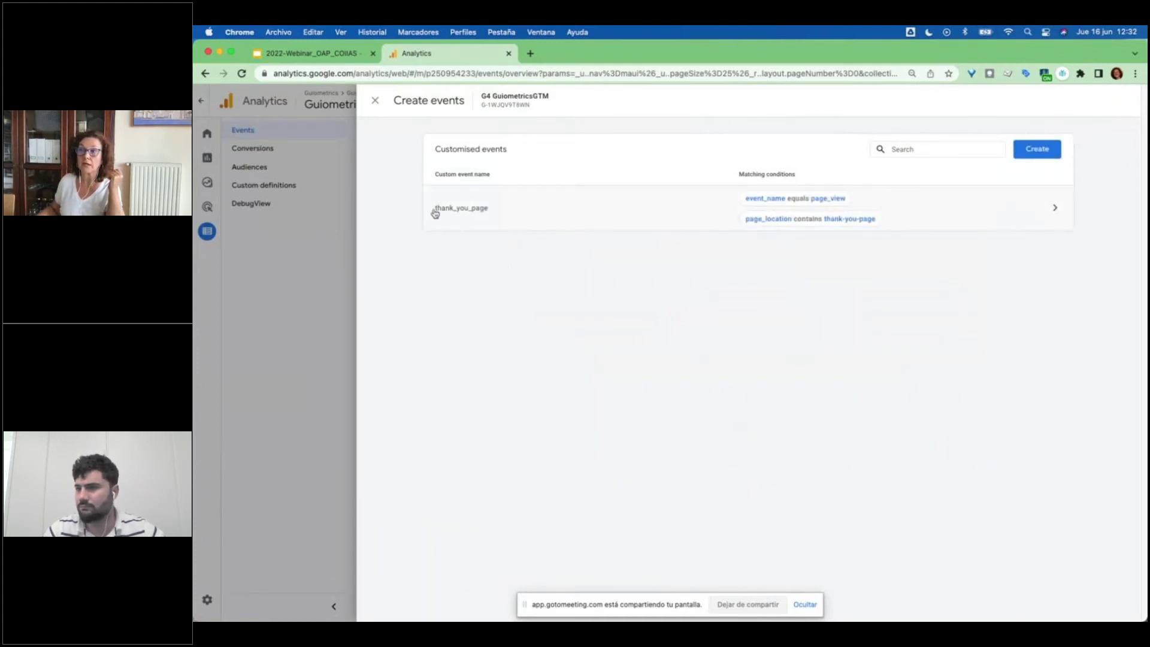
# - Copy the custom event name thank_you_page and return to the existing events list
pyautogui.moveTo(434, 214); pyautogui.dragTo(493, 212)
pyautogui.press('super+c')
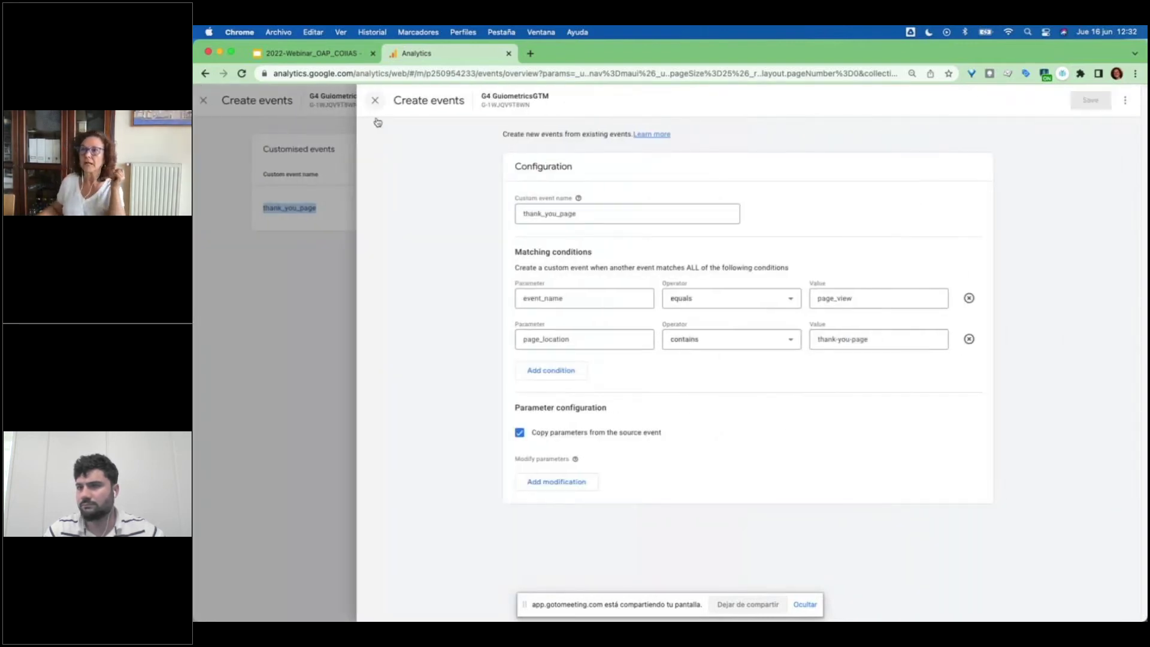
pyautogui.click(375, 100)
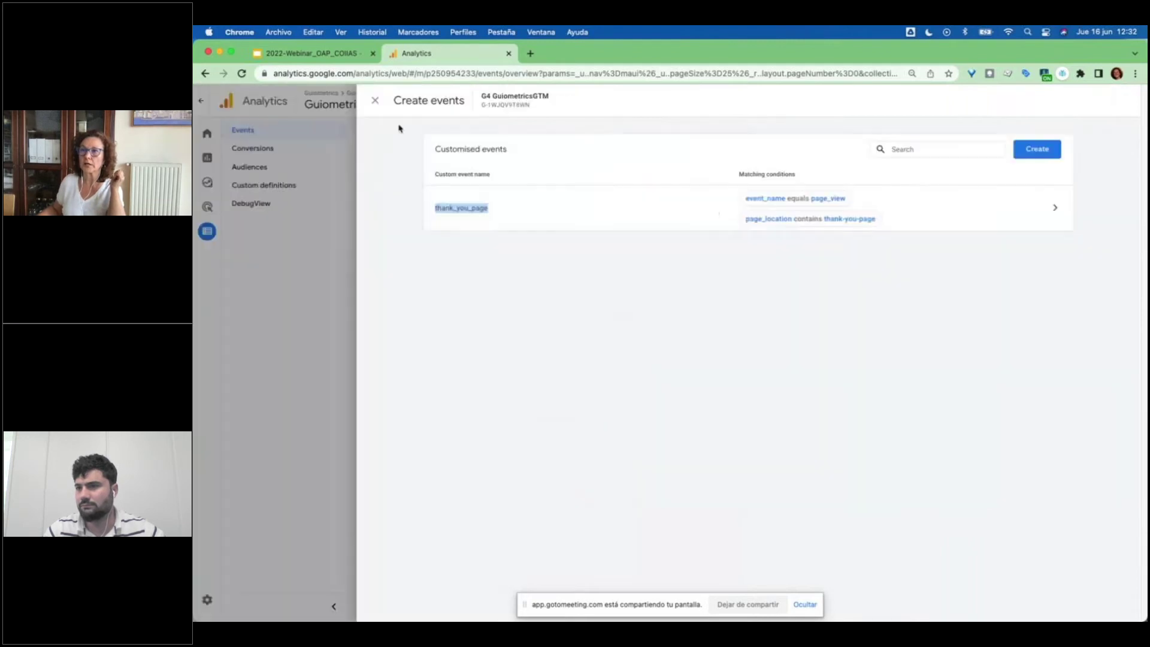
pyautogui.click(376, 101)
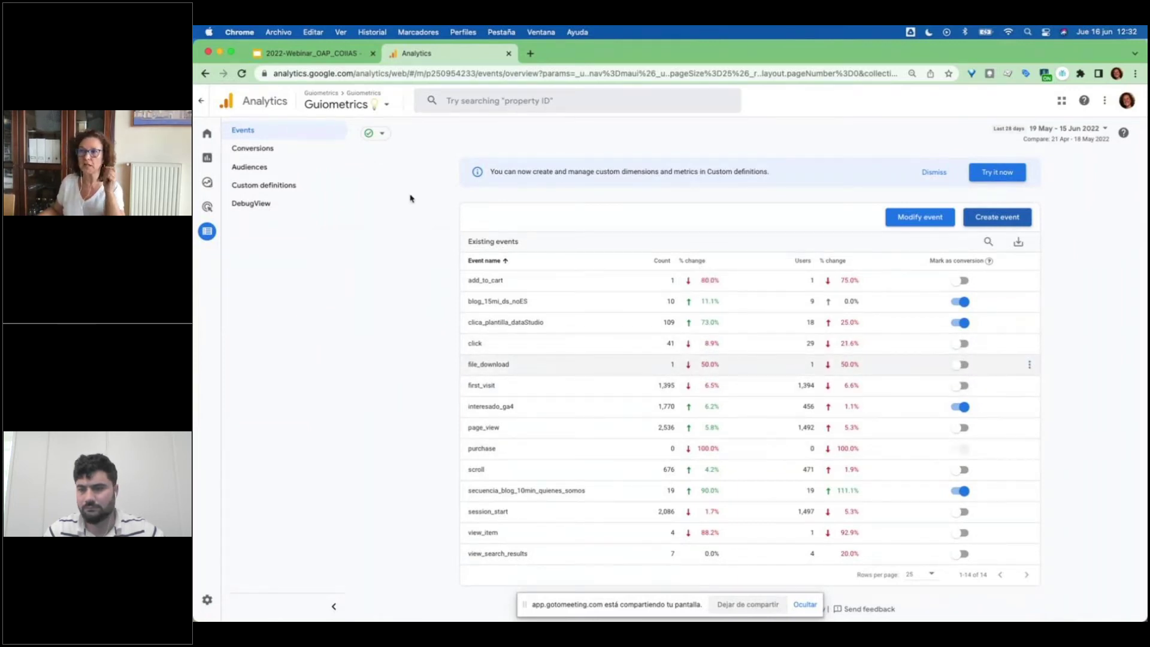
# - Create a new conversion event named thank_you_page and save it
pyautogui.click(268, 151)
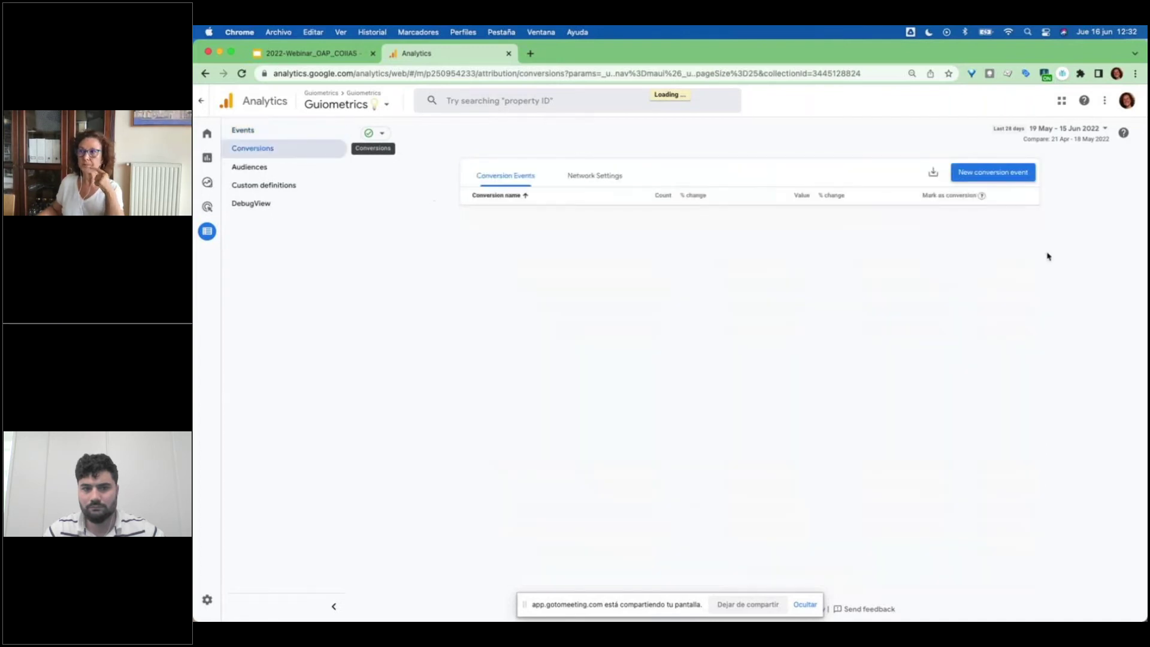
pyautogui.click(1012, 174)
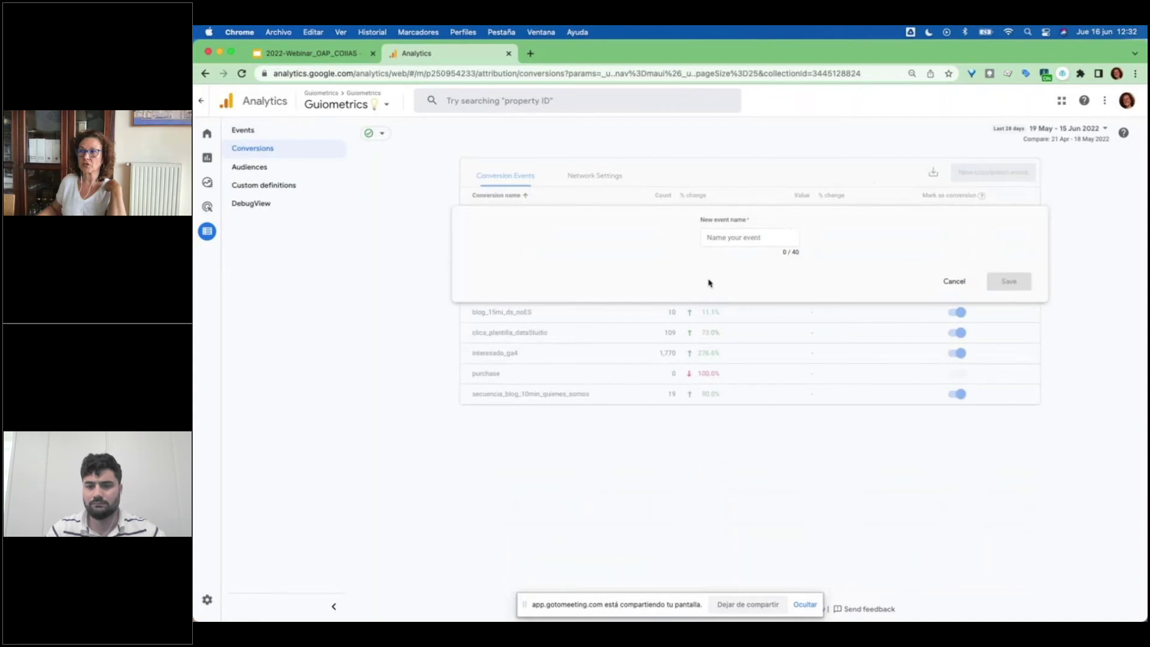
pyautogui.press('super+v')
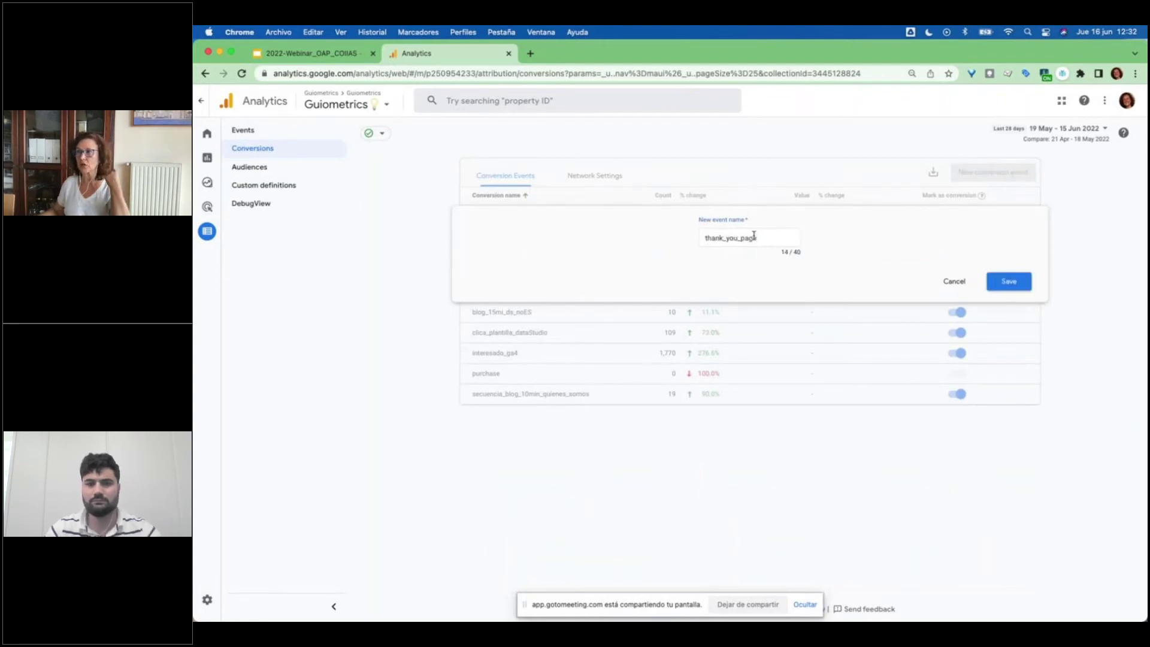
pyautogui.click(1016, 284)
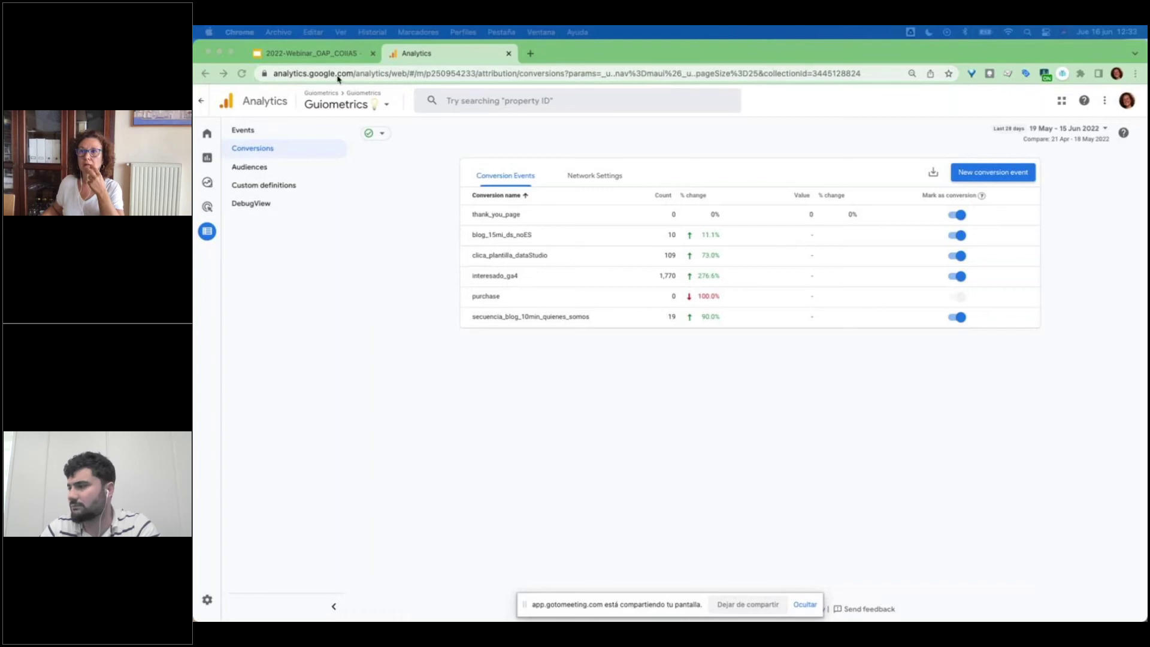
# - Return to the Google Slides presentation at its closing contact slide
pyautogui.click(250, 134)
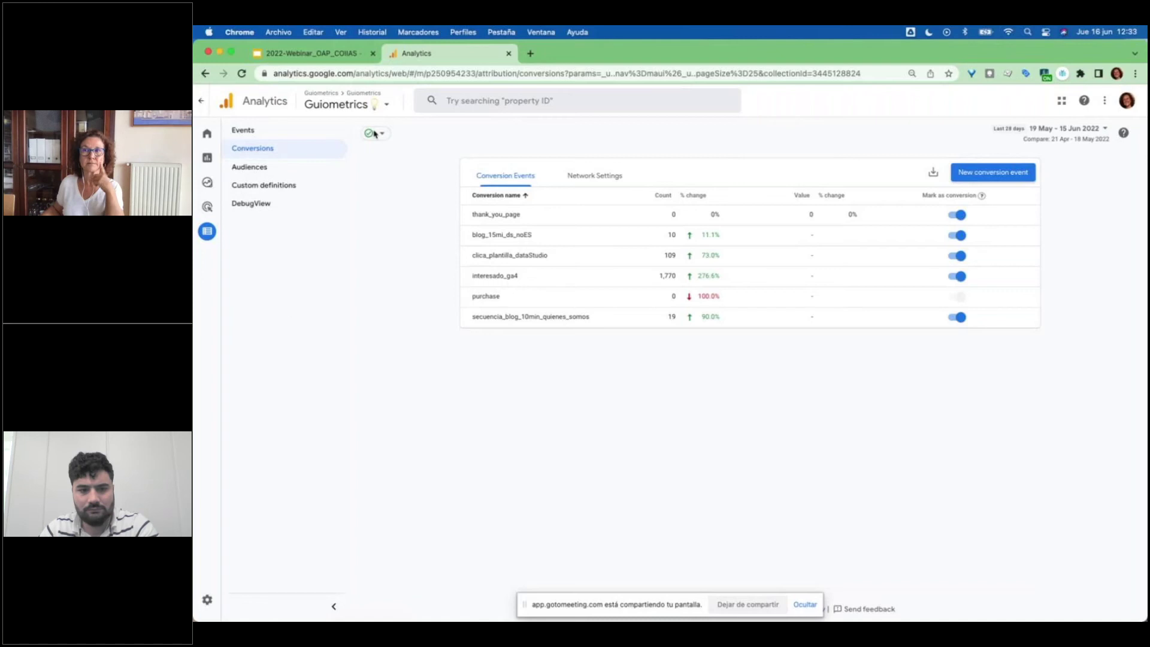
pyautogui.click(321, 57)
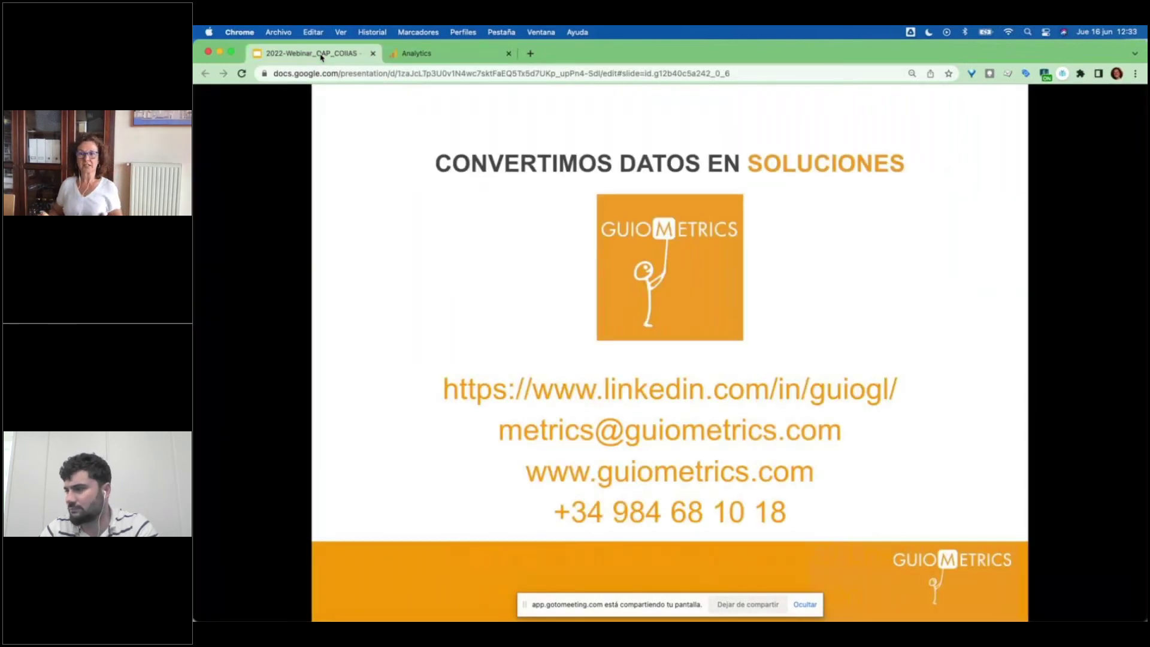